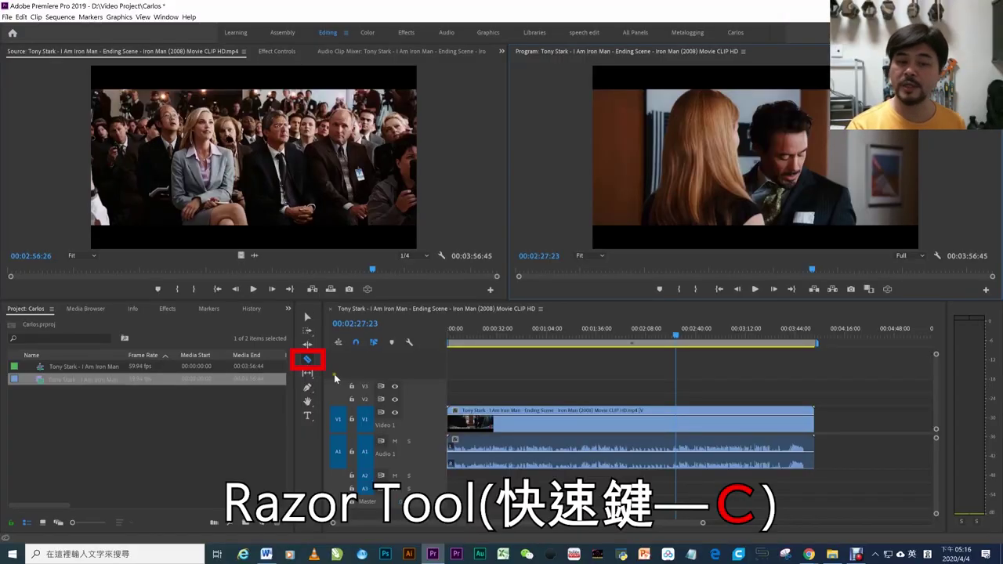
Cut the Iron Man clip with the Razor at two points along the timeline.
click(554, 423)
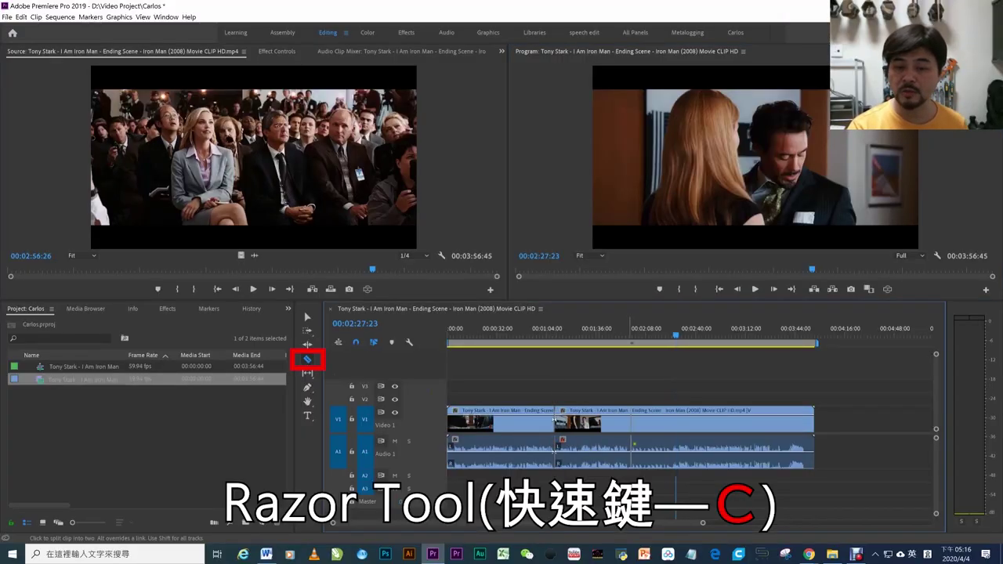
click(773, 427)
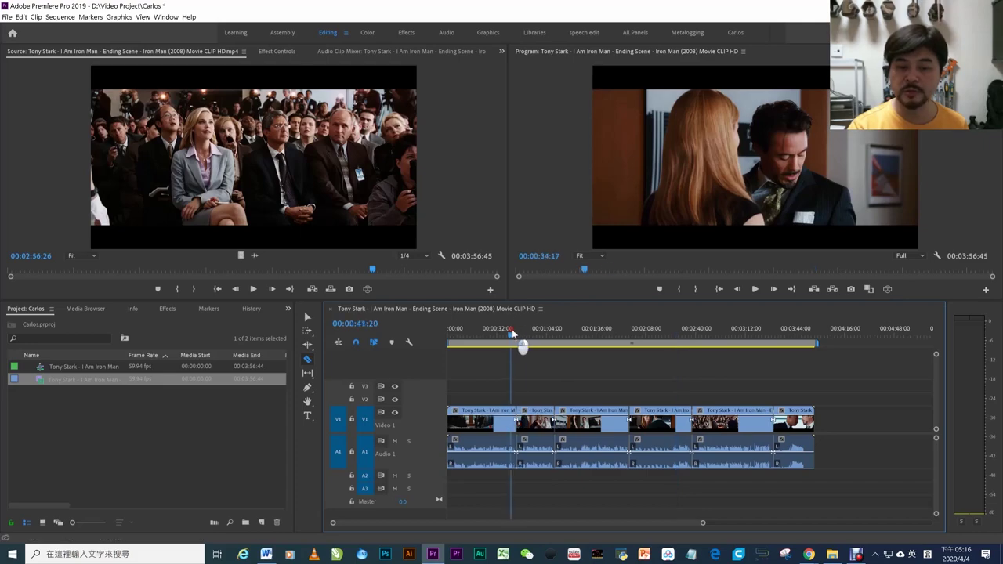
drag(511, 333, 543, 333)
Ripple-trim the clip pieces shorter so the later clips close up the gaps.
key(v)
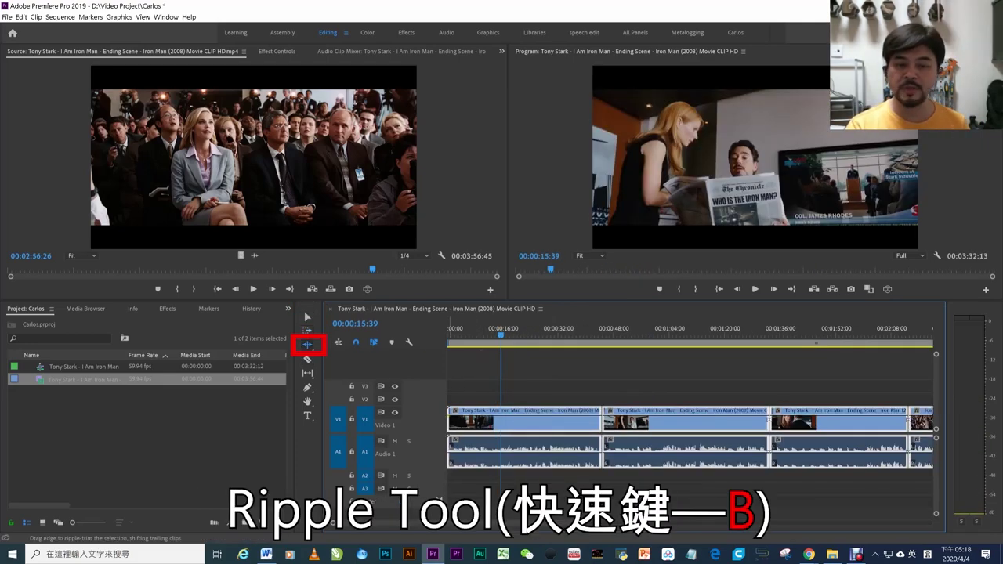
drag(601, 419, 546, 419)
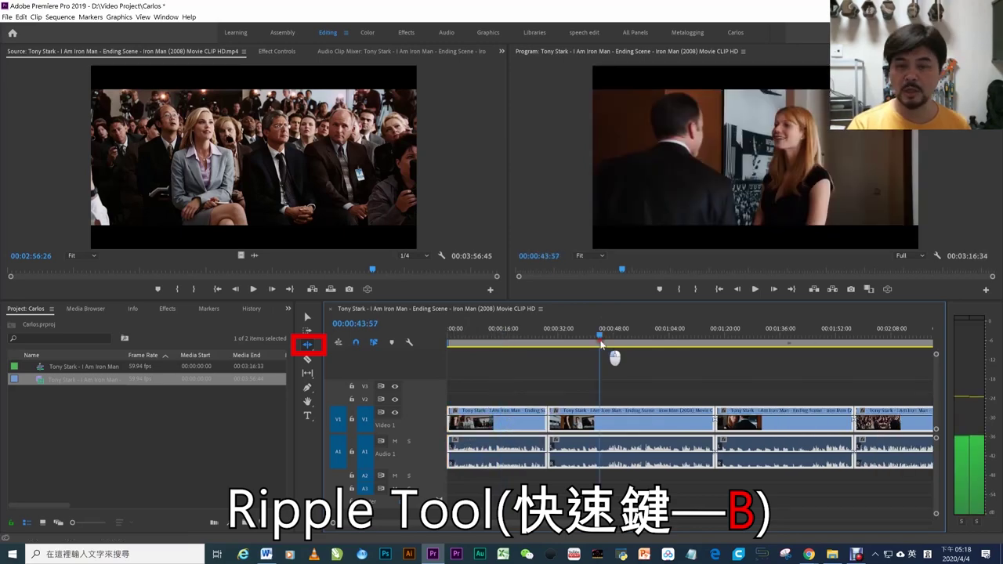
mouse_move(608, 346)
mouse_down()
mouse_move(580, 347)
mouse_move(601, 347)
mouse_up()
key(q)
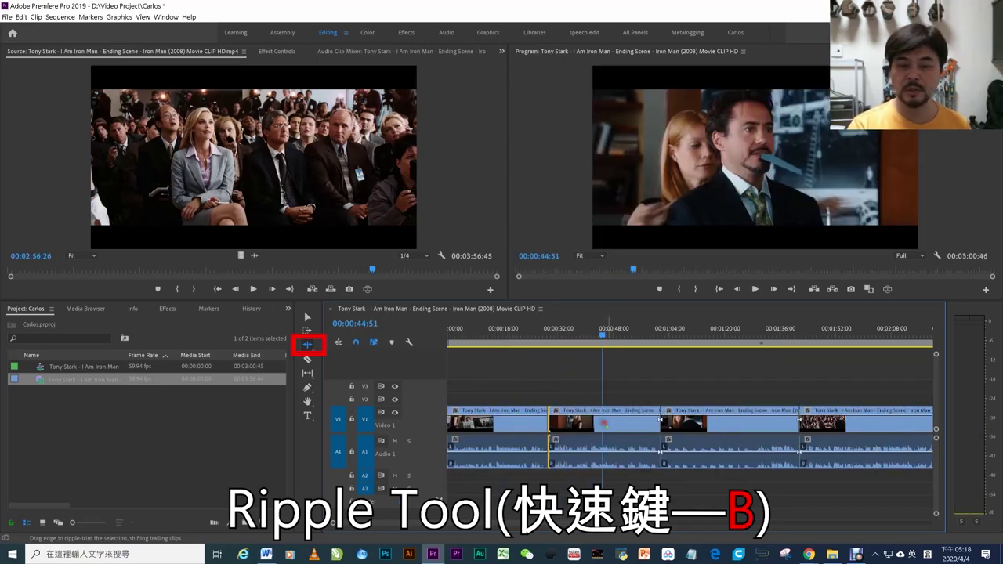
drag(659, 419, 630, 419)
drag(768, 419, 674, 419)
drag(807, 419, 725, 419)
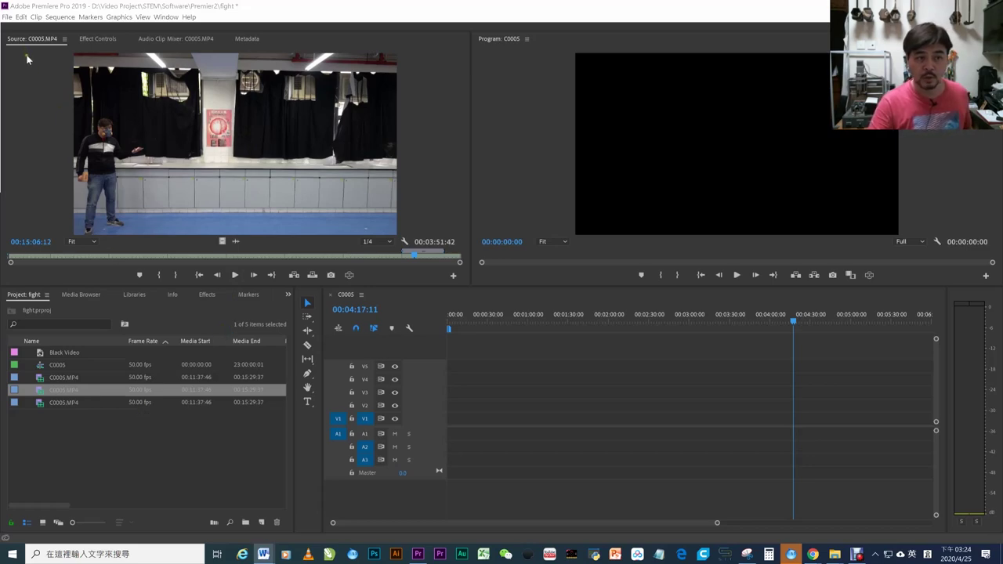
Place the third C0005.MP4 item's video only at the C0005 sequence start, stacked on V1 and V2.
click(140, 462)
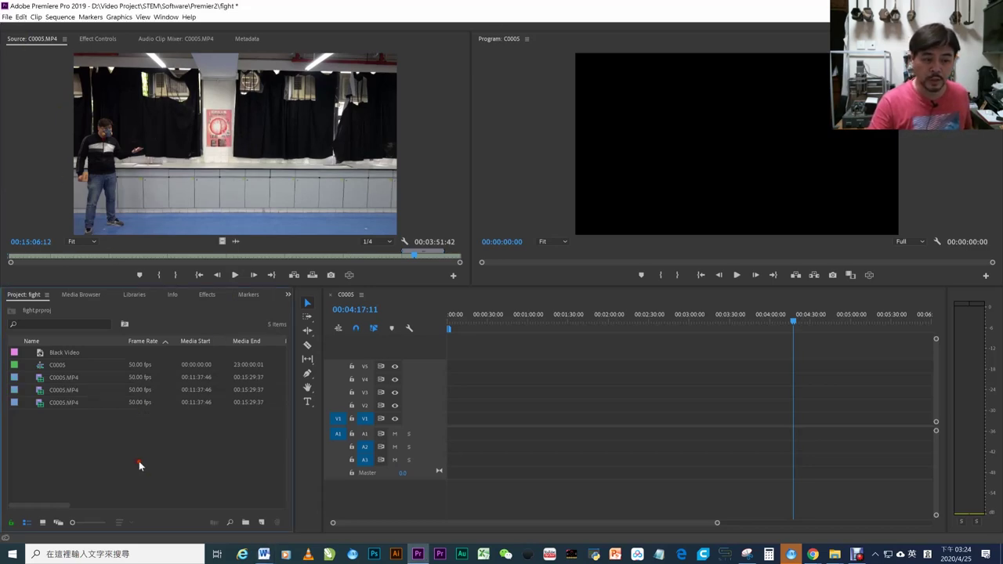
click(39, 391)
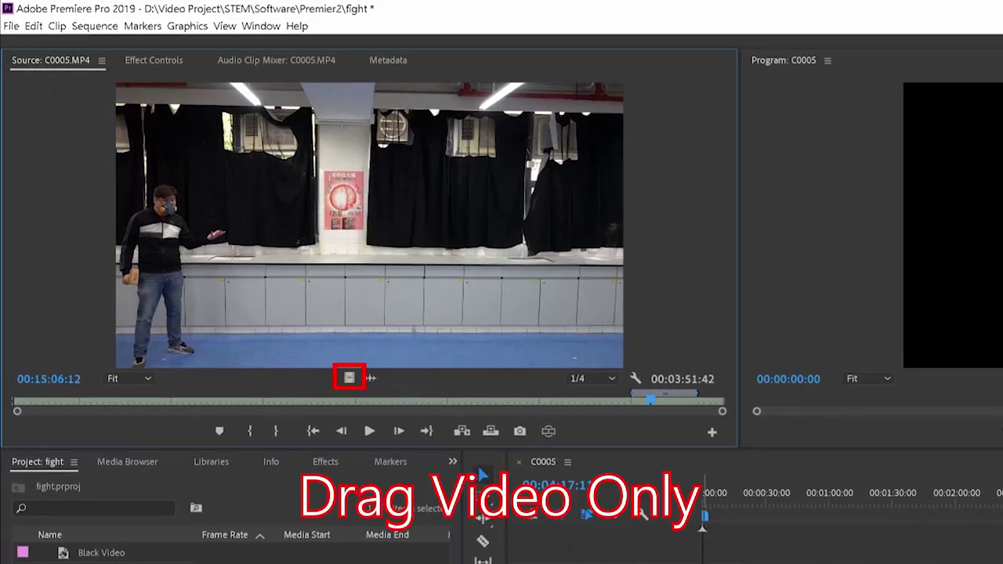
drag(350, 378, 727, 516)
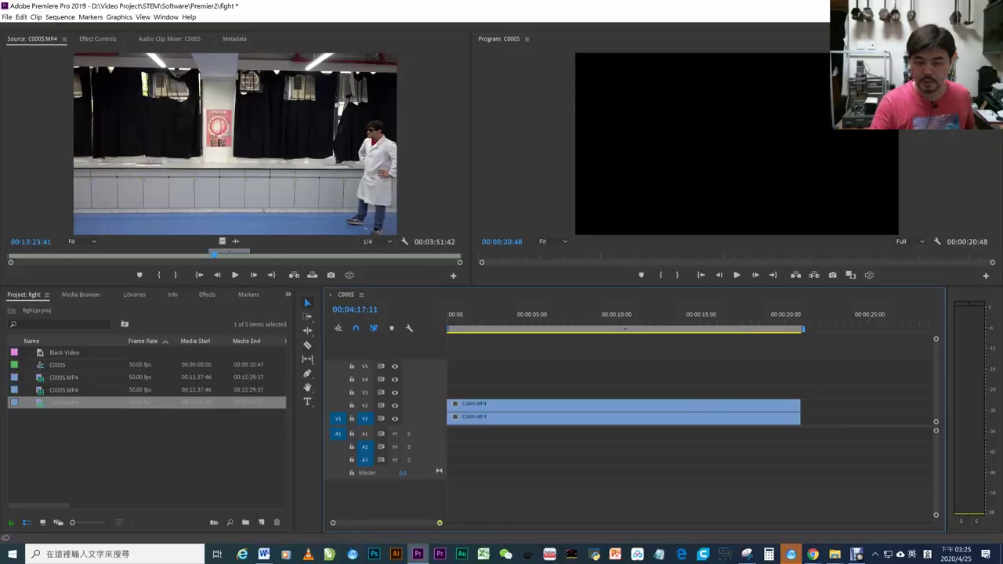
key(minus)
key(minus)
key(minus)
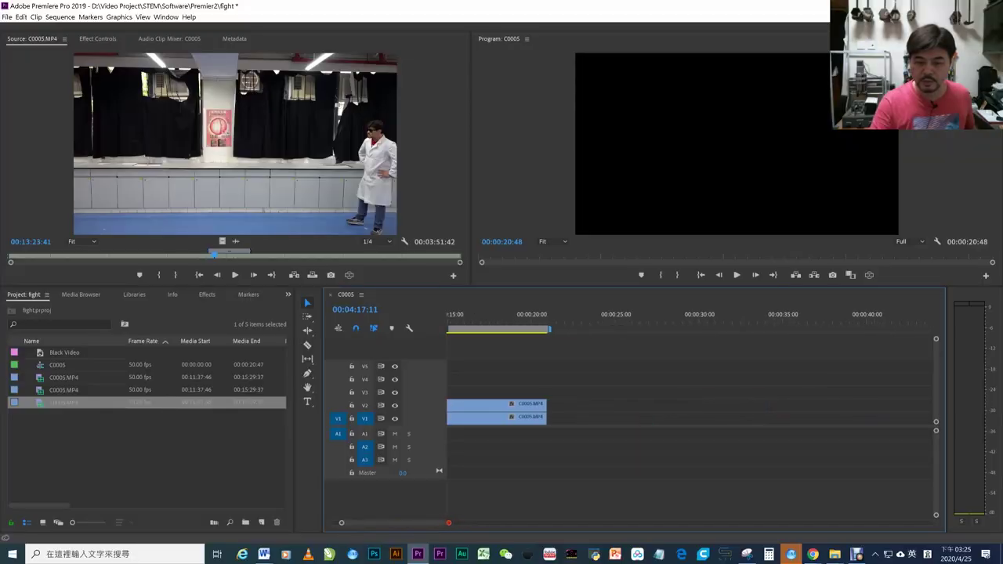
Zoom the timeline in and park the playhead at 00:00:06:28.
drag(439, 525, 416, 526)
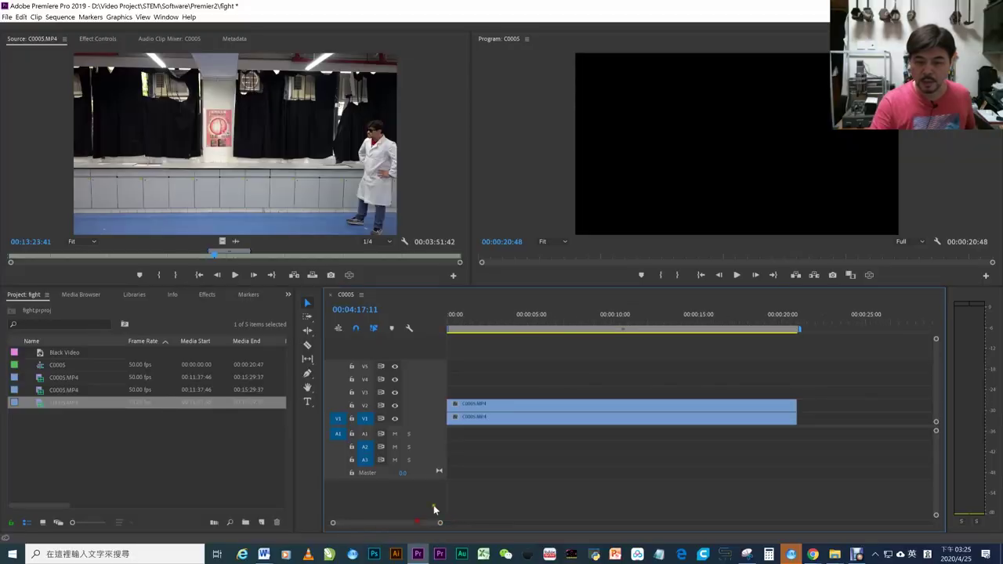
click(559, 318)
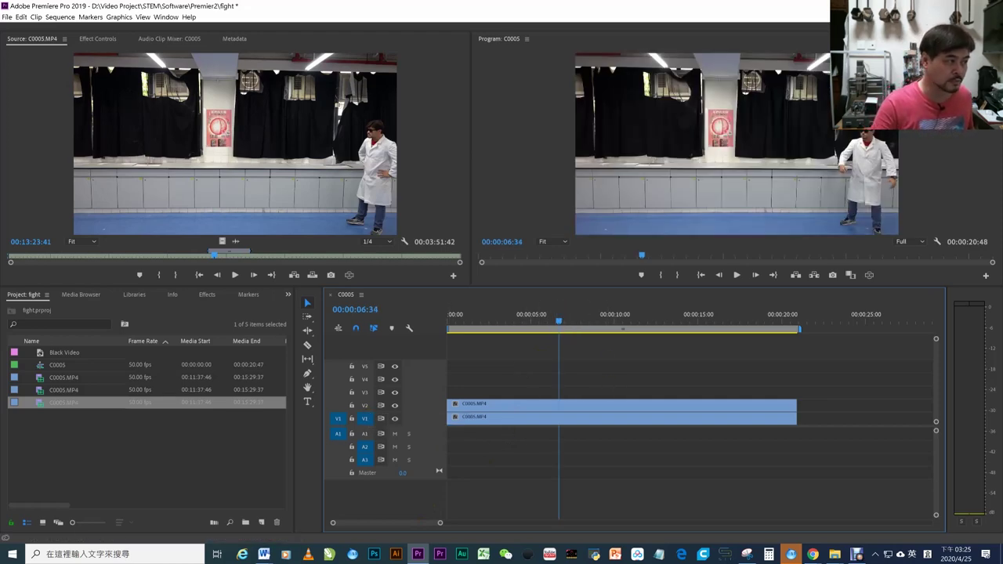
click(524, 323)
click(555, 327)
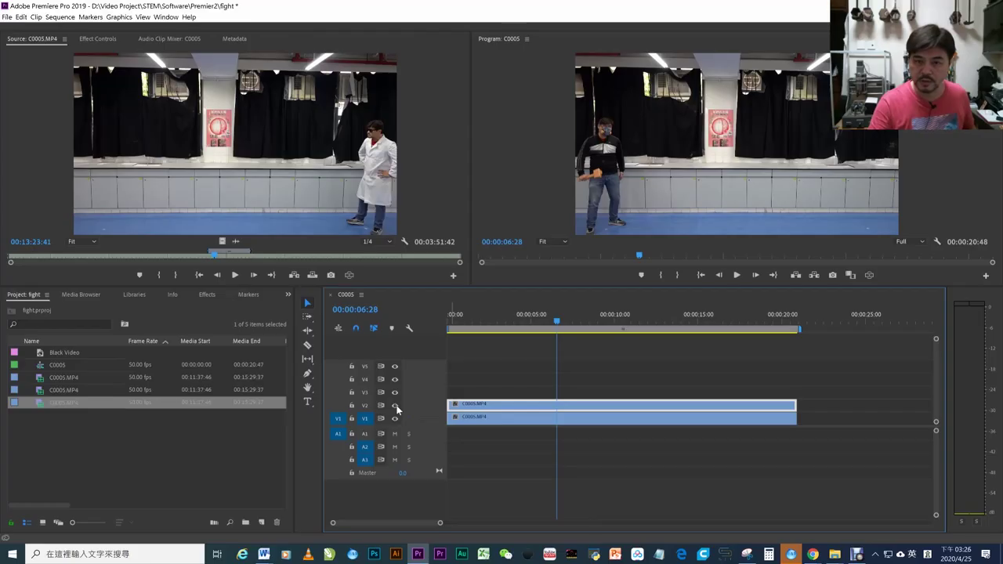
Toggle V2 visibility to compare both performers, then double-click the top clip.
click(395, 407)
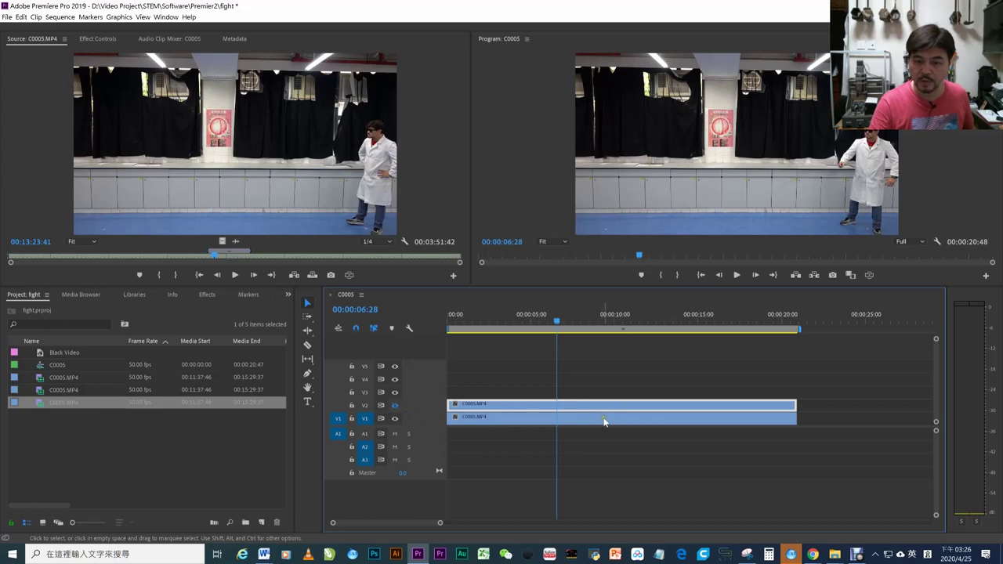
click(397, 407)
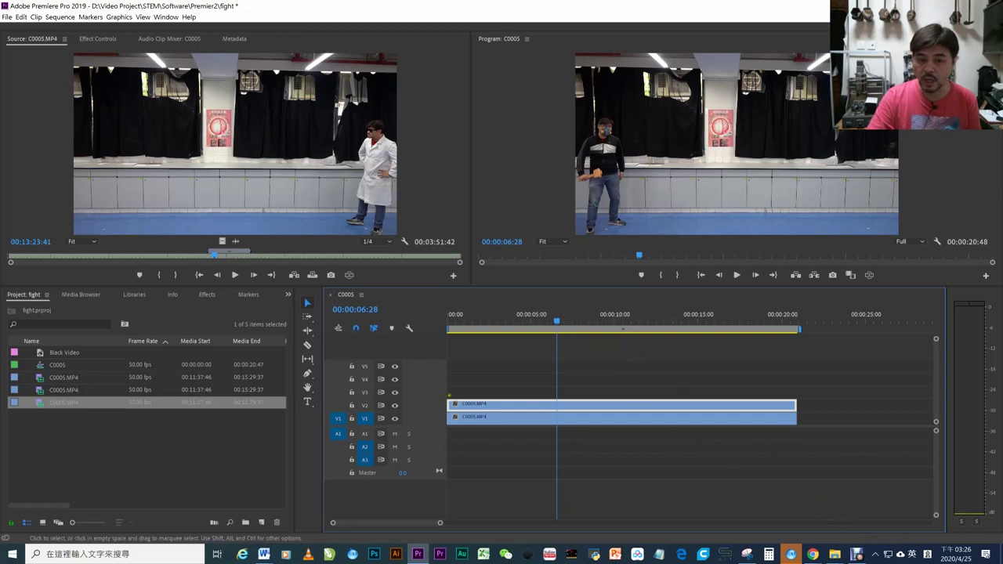
click(395, 406)
click(395, 406)
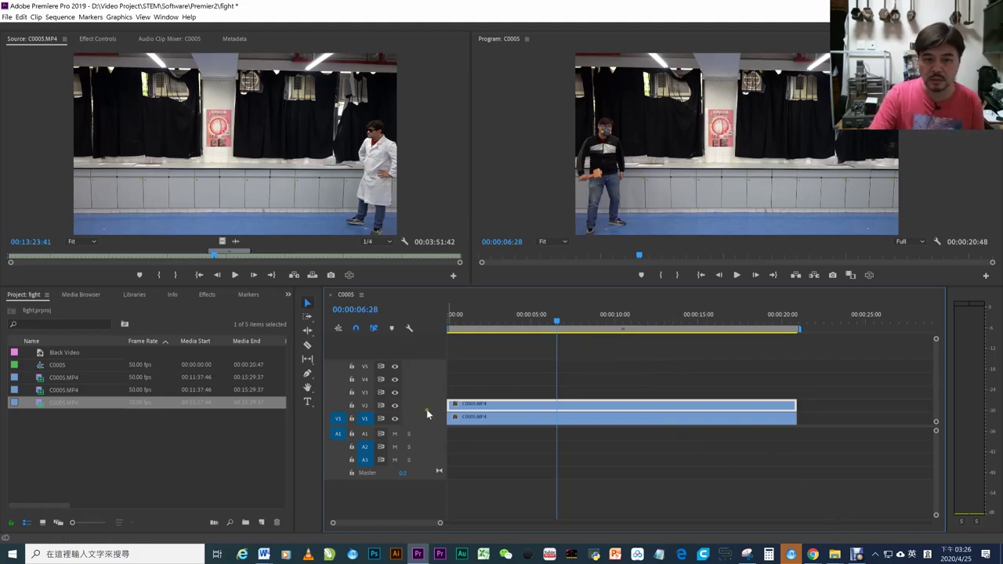
double_click(496, 415)
In Effect Controls, go through the top clip's Position, Scale, Rotation and Opacity properties.
click(149, 38)
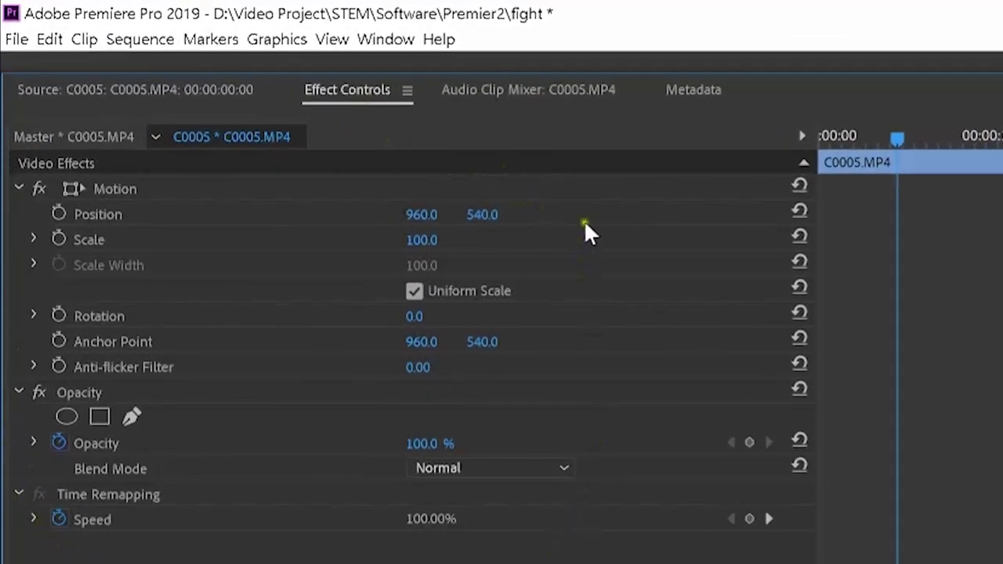
click(84, 212)
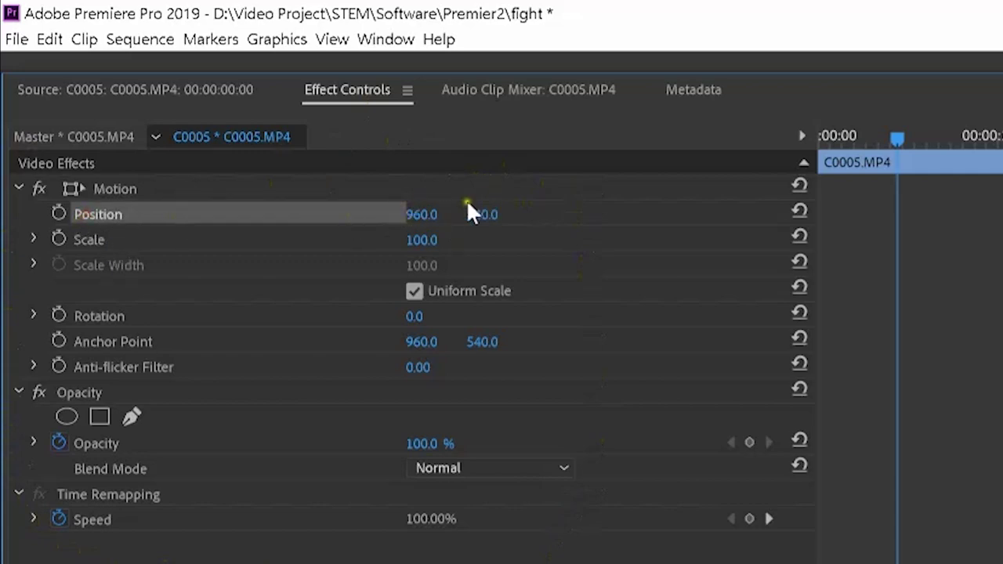
click(82, 241)
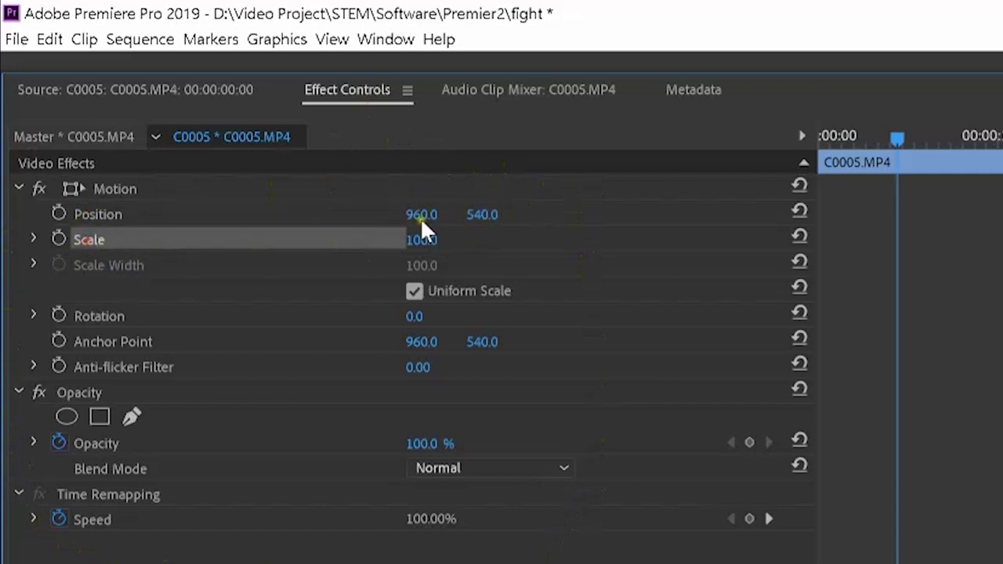
click(109, 316)
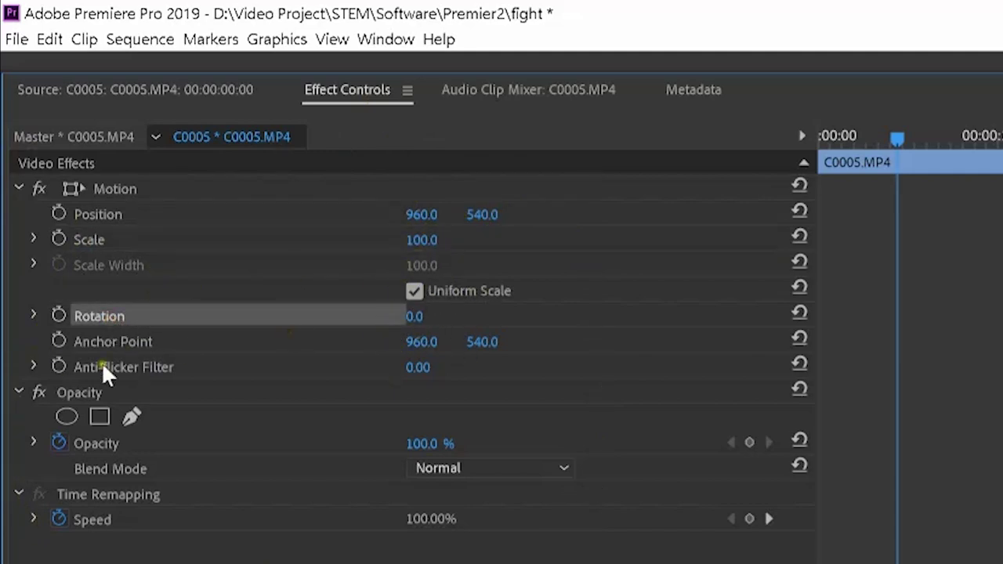
click(394, 292)
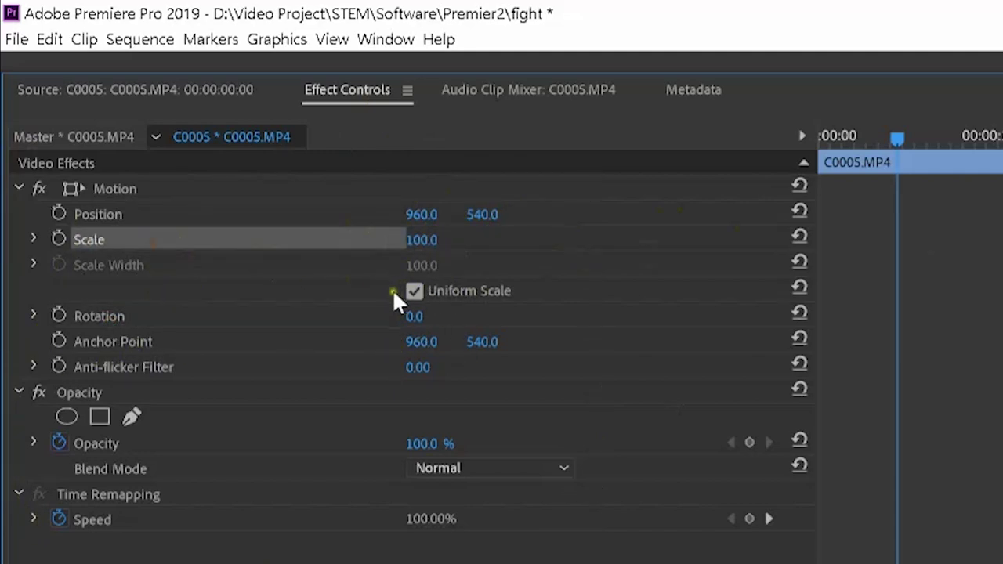
click(79, 392)
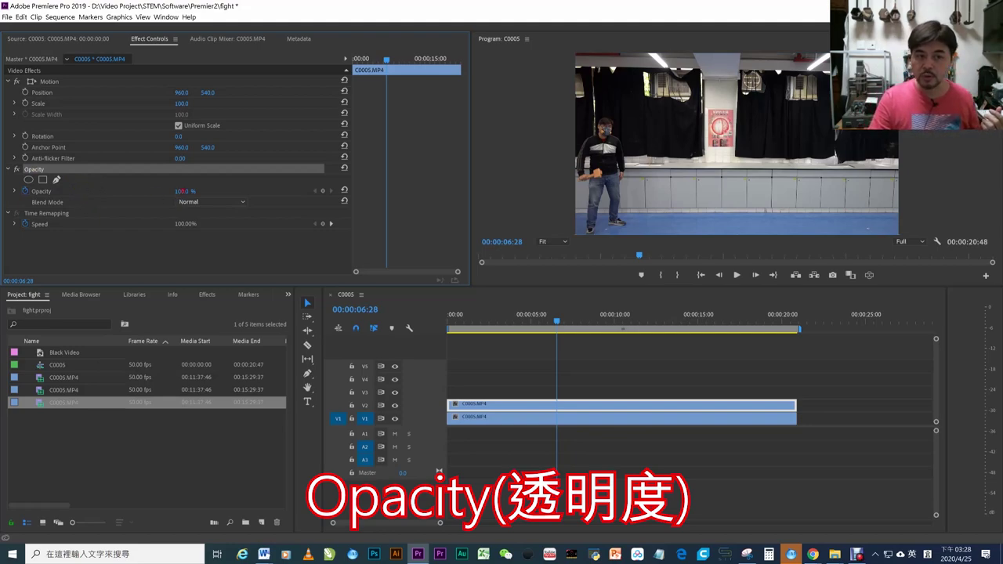
Drop the top clip's opacity to about 11%, restore it to 100%, and add an ellipse mask.
click(220, 187)
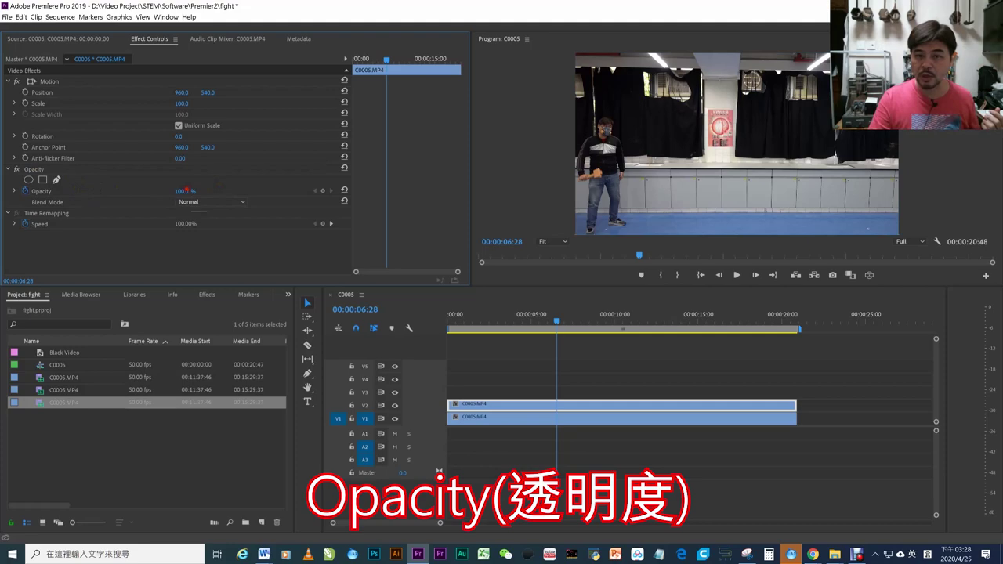
drag(186, 190, 116, 185)
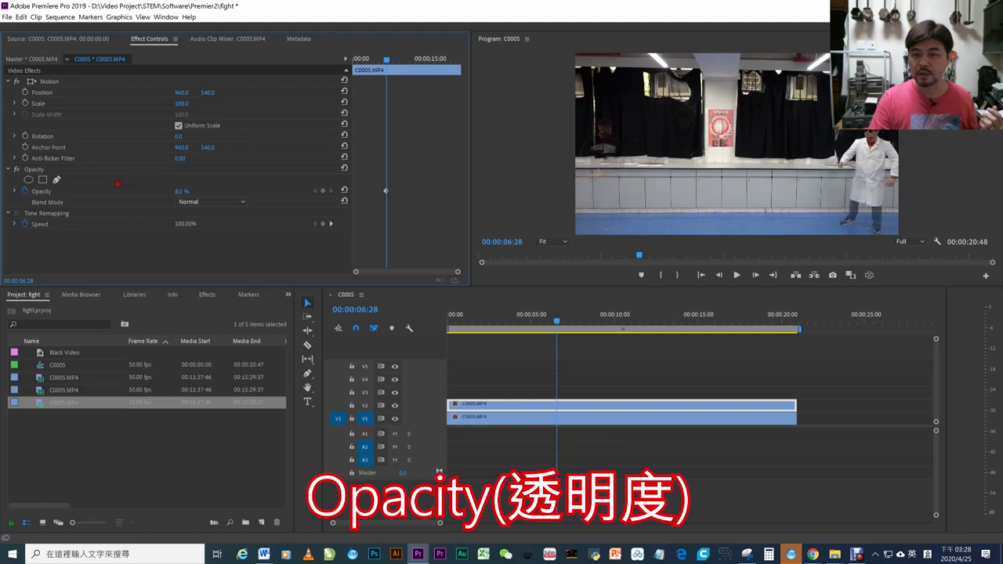
drag(118, 184, 256, 201)
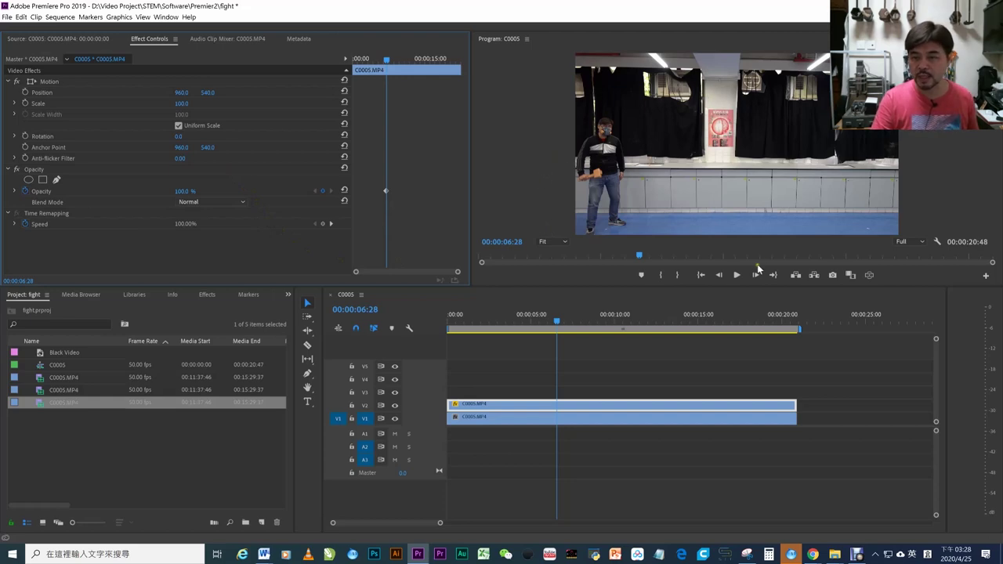
click(28, 180)
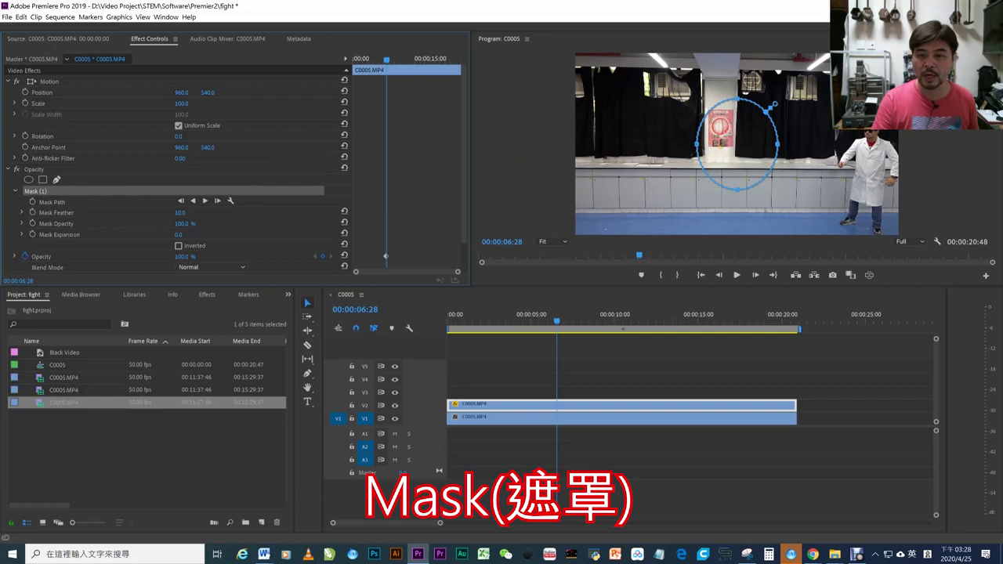
Move the ellipse mask onto the left man, delete it, and start a pen mask's first point.
mouse_move(720, 148)
mouse_down()
mouse_move(586, 157)
mouse_move(599, 147)
mouse_up()
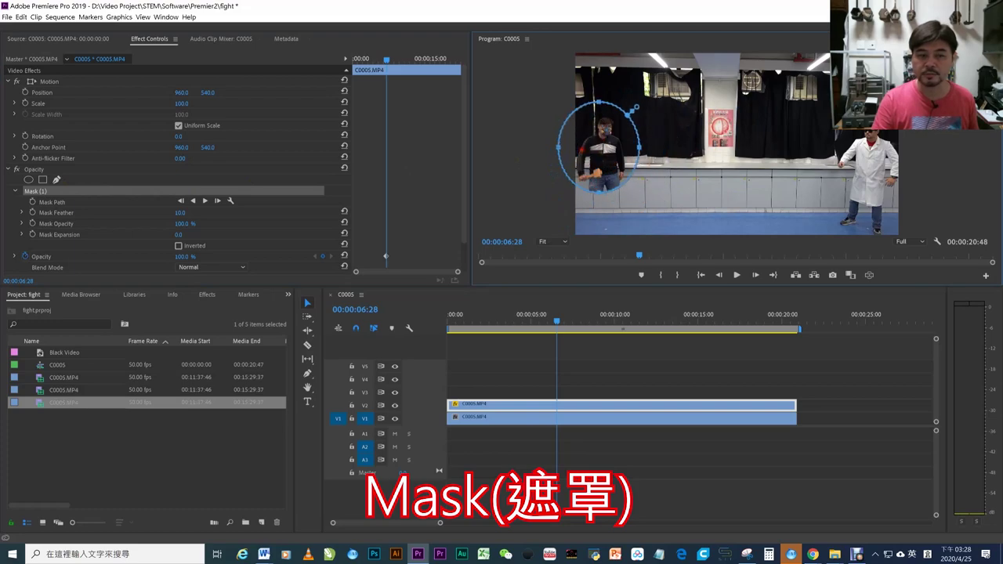
click(80, 214)
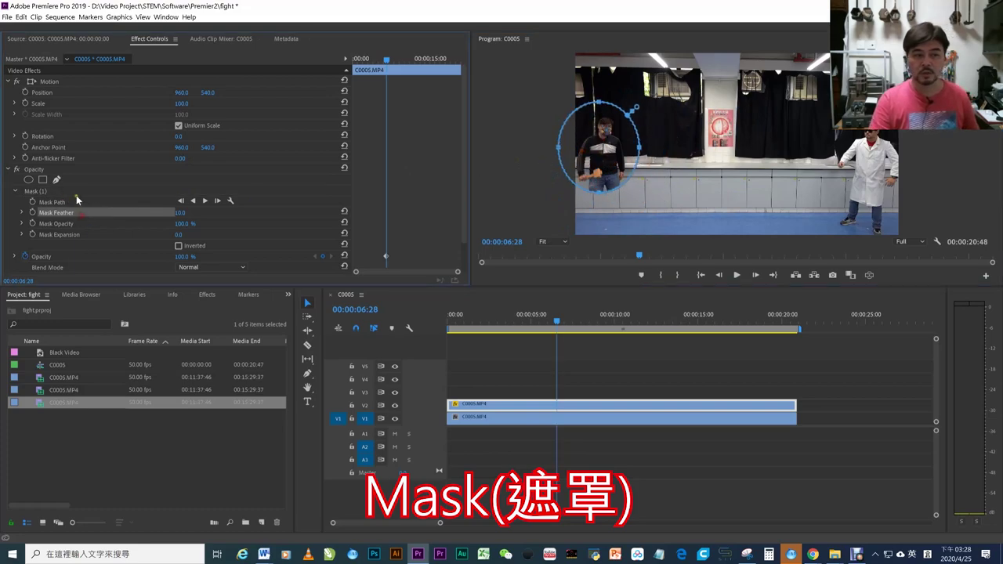
click(74, 191)
key(Delete)
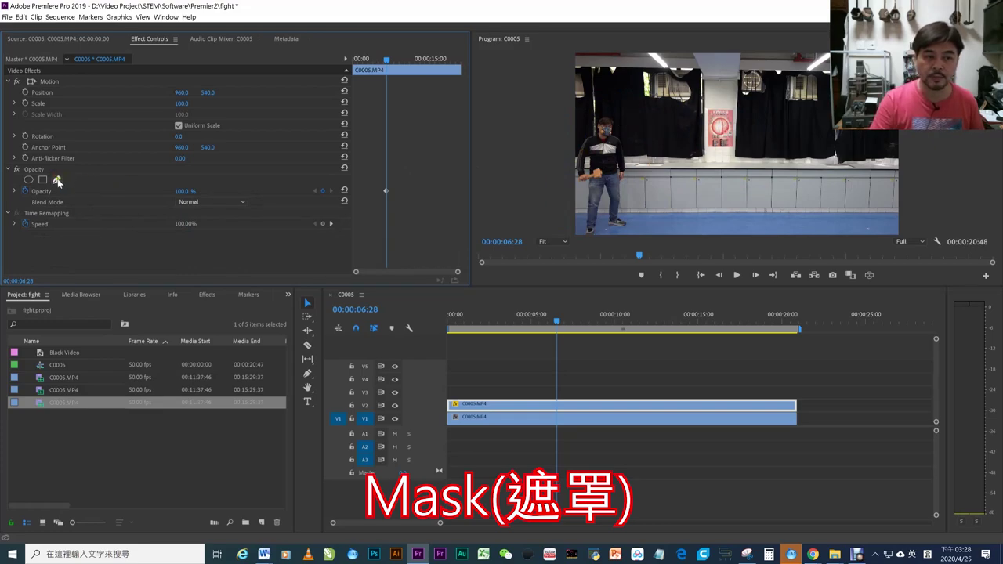
click(59, 180)
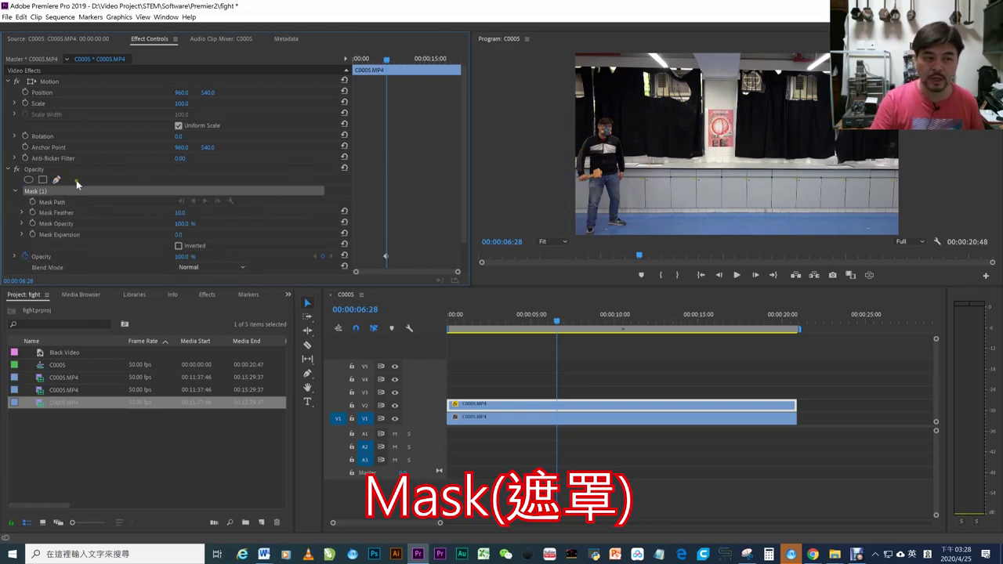
click(612, 103)
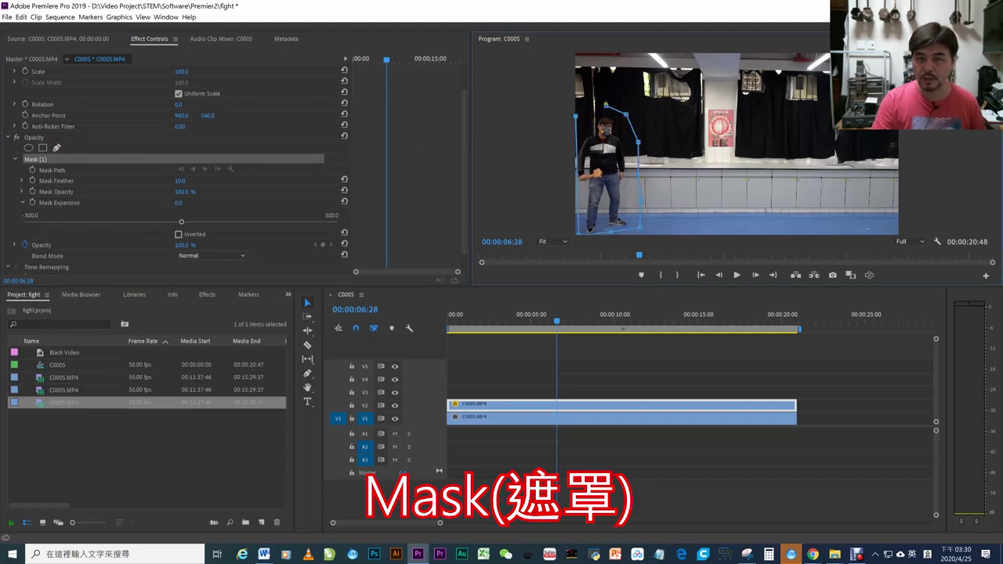
Shape the pen mask around the man in black's lunging leg, front foot, back and arm.
click(620, 100)
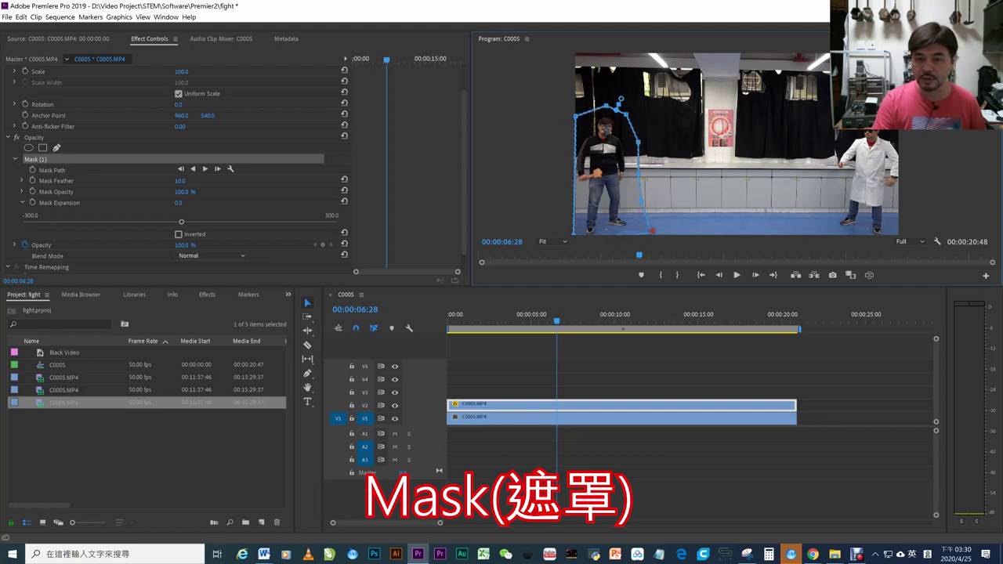
drag(639, 226, 644, 233)
drag(556, 320, 657, 319)
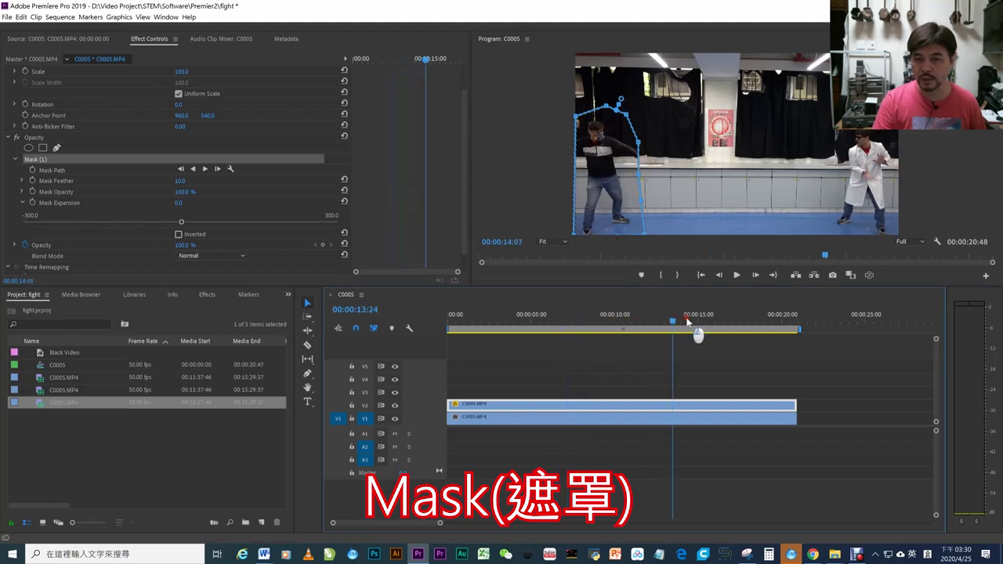
drag(657, 319, 720, 320)
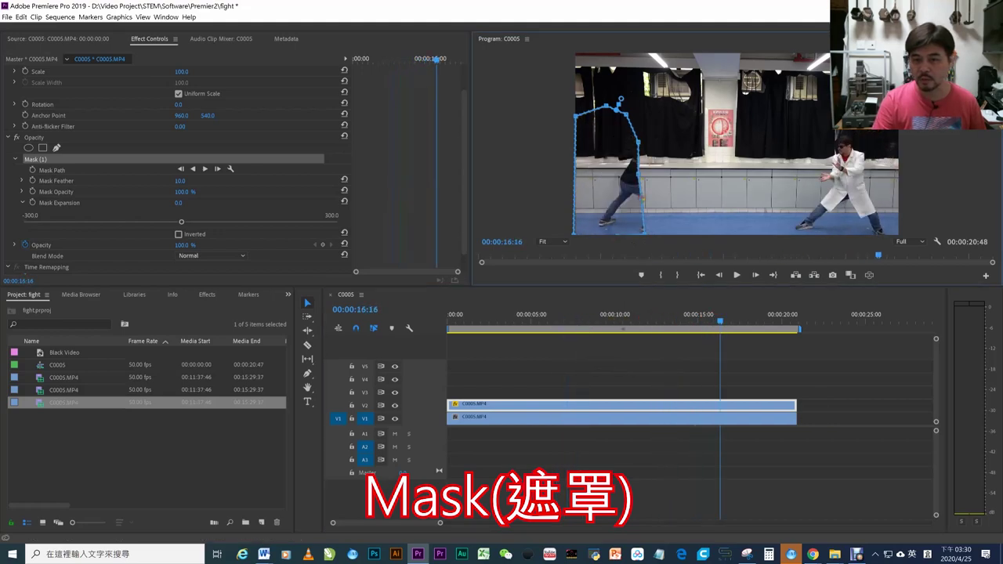
drag(642, 199, 675, 199)
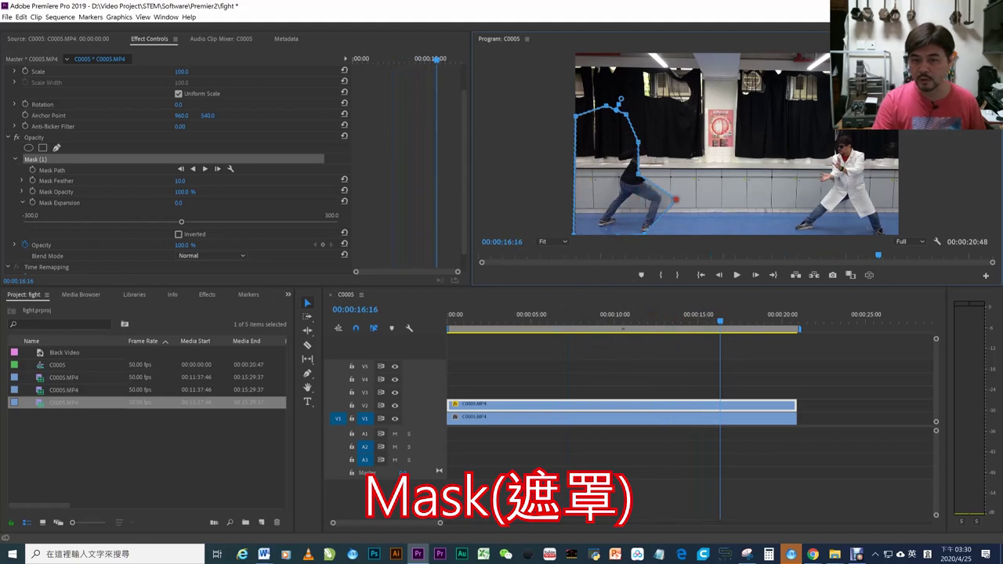
drag(644, 231, 663, 233)
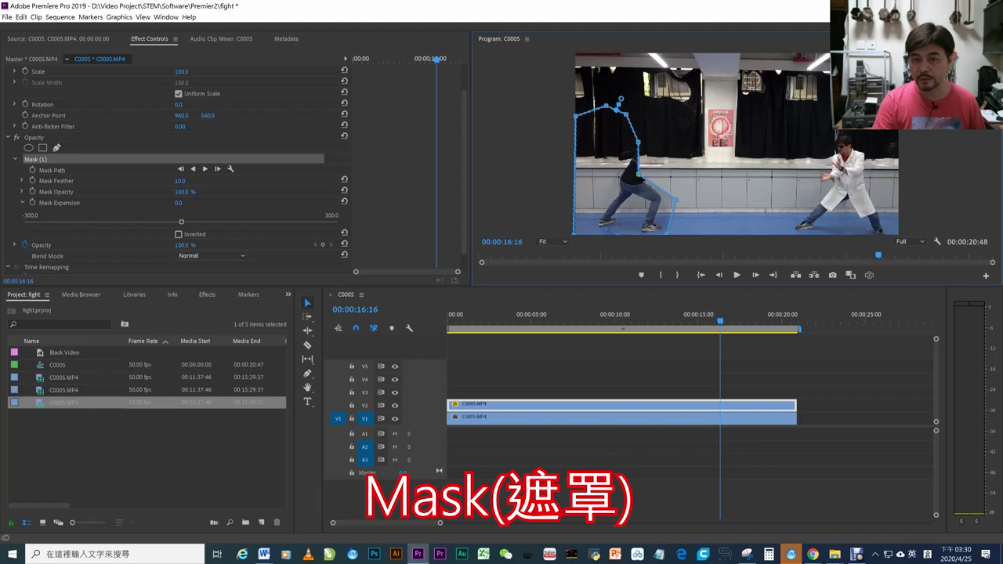
mouse_move(638, 176)
mouse_down()
mouse_move(703, 145)
mouse_move(704, 164)
mouse_move(708, 146)
mouse_up()
drag(626, 115, 638, 113)
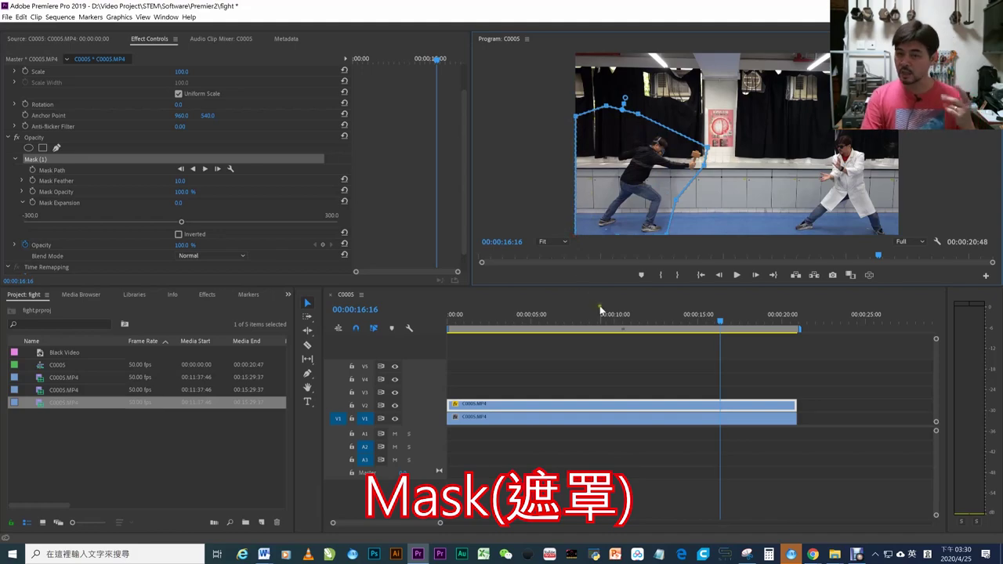
click(673, 317)
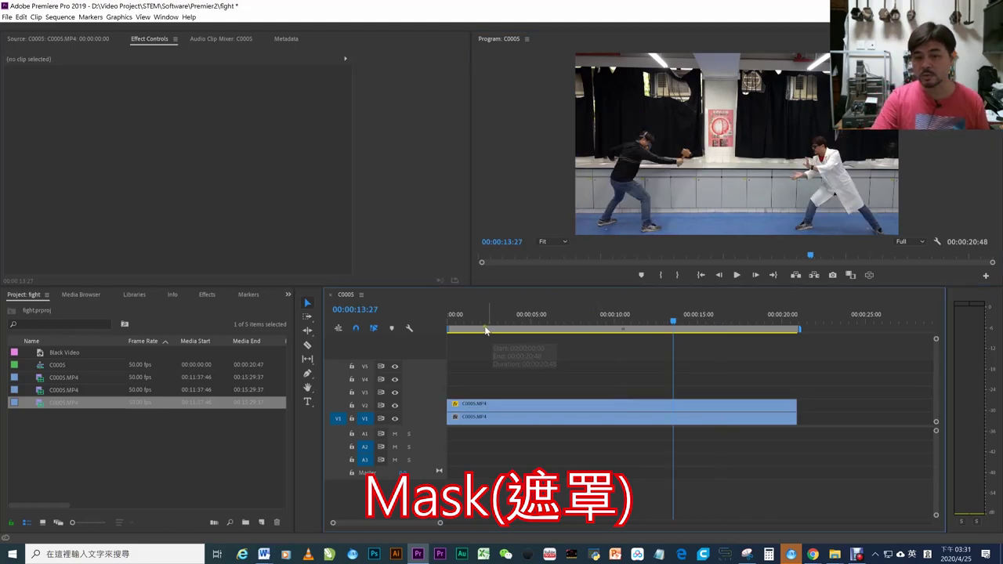
drag(467, 327, 681, 331)
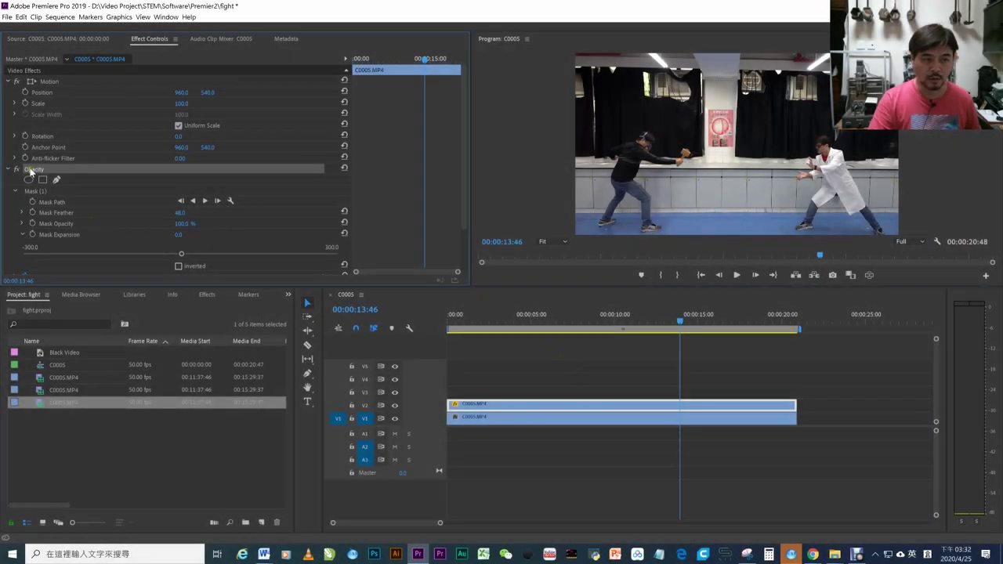
Delete Mask (1) from the upper clip and return the playhead to 00:00:08:02.
click(30, 192)
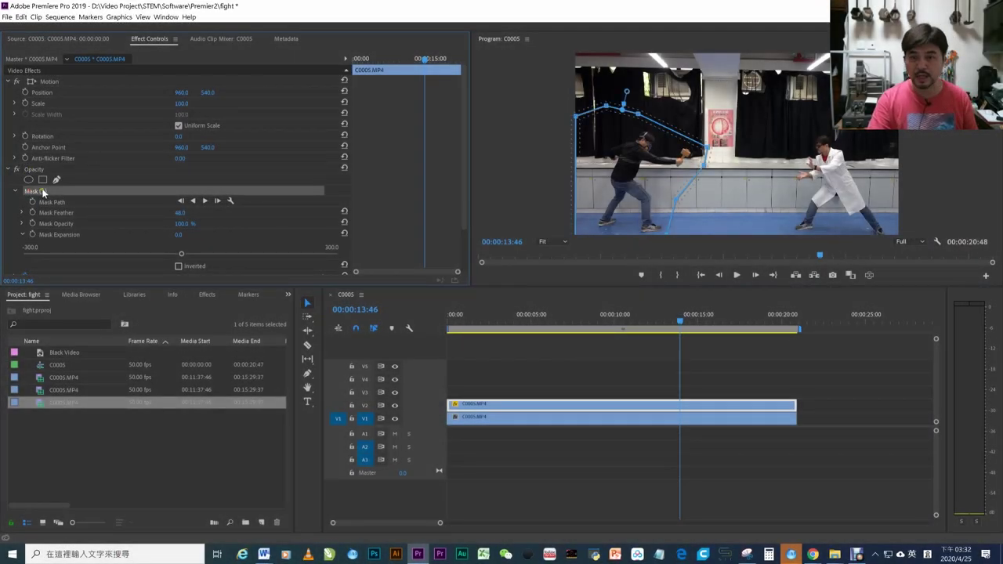
key(Delete)
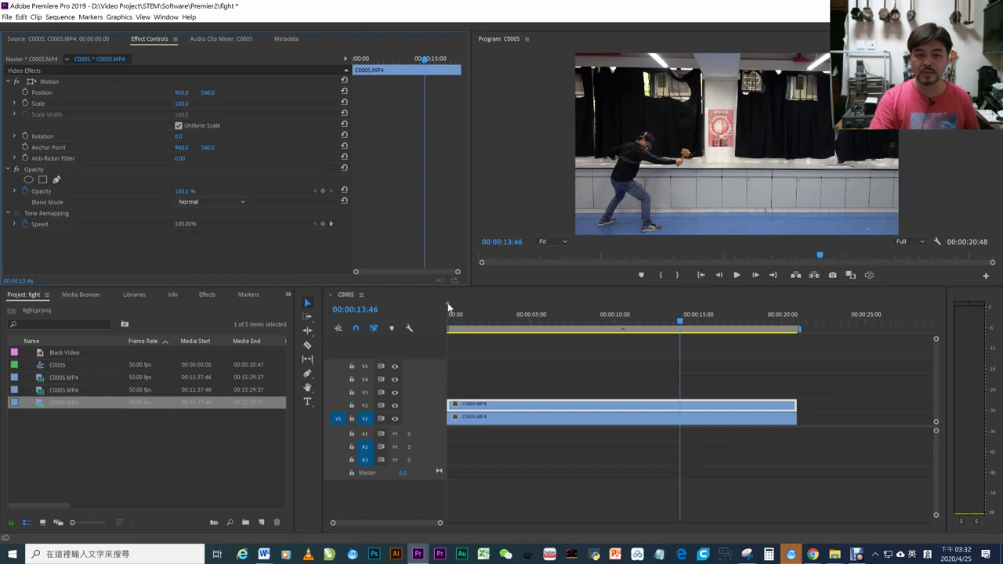
click(580, 317)
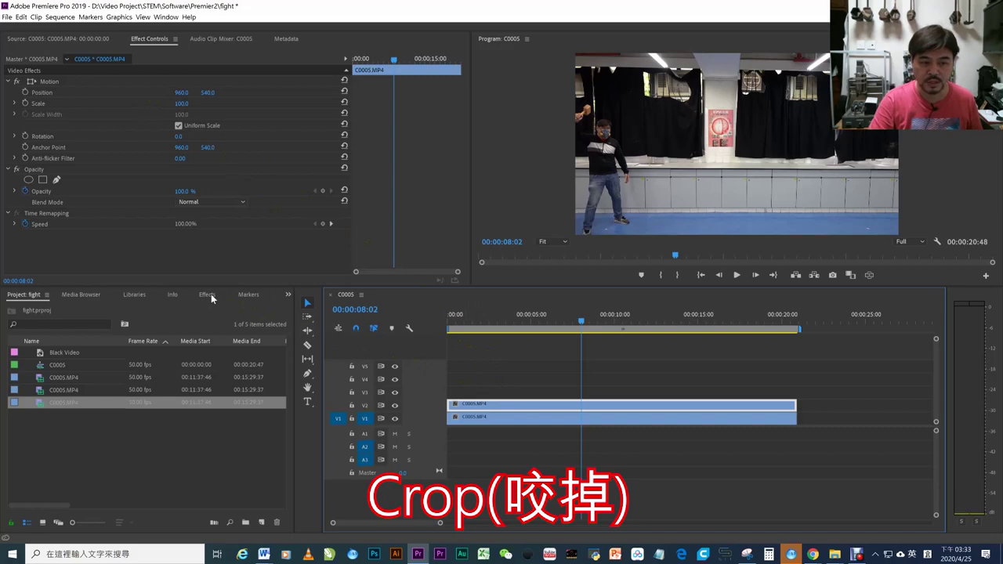
Locate the Crop effect under Video Effects > Transform in the Effects panel.
click(207, 293)
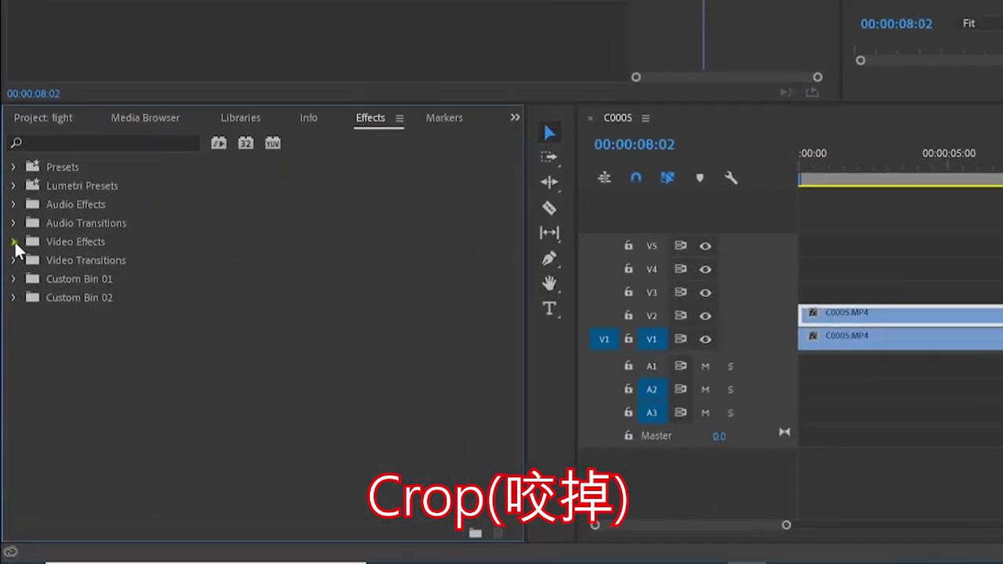
click(14, 241)
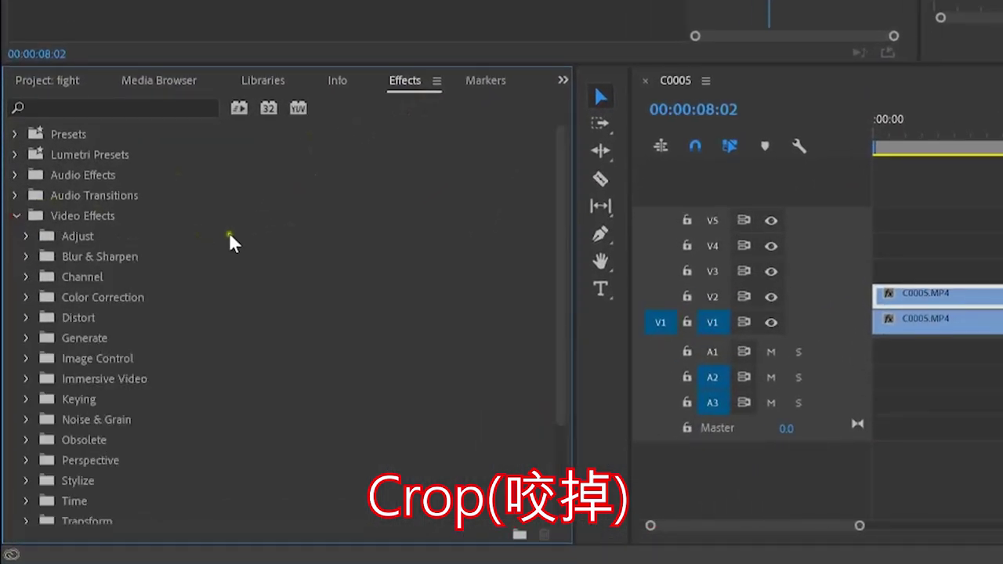
scroll(256, 218, down, 1)
scroll(256, 218, down, 1)
scroll(263, 220, down, 4)
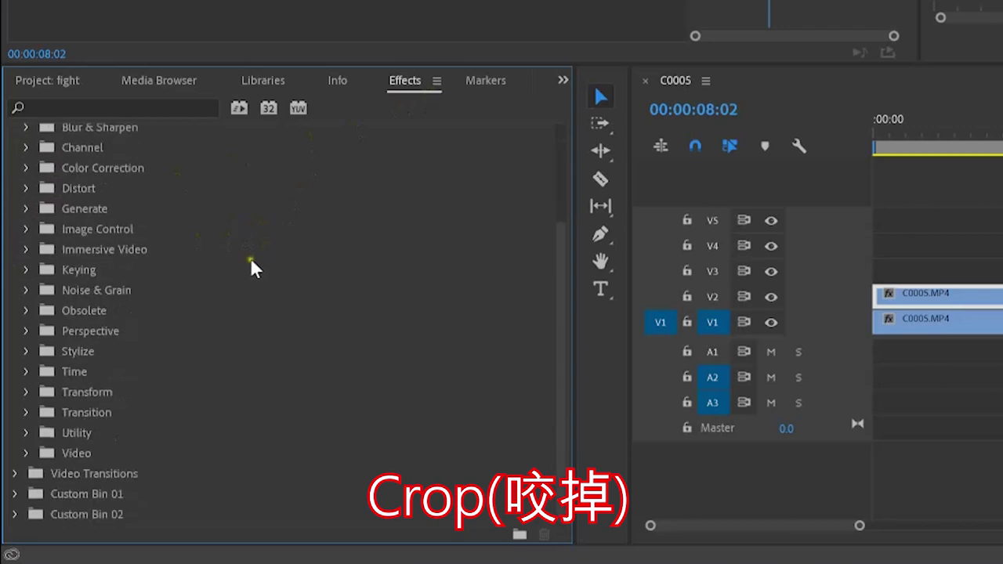
click(28, 391)
click(87, 408)
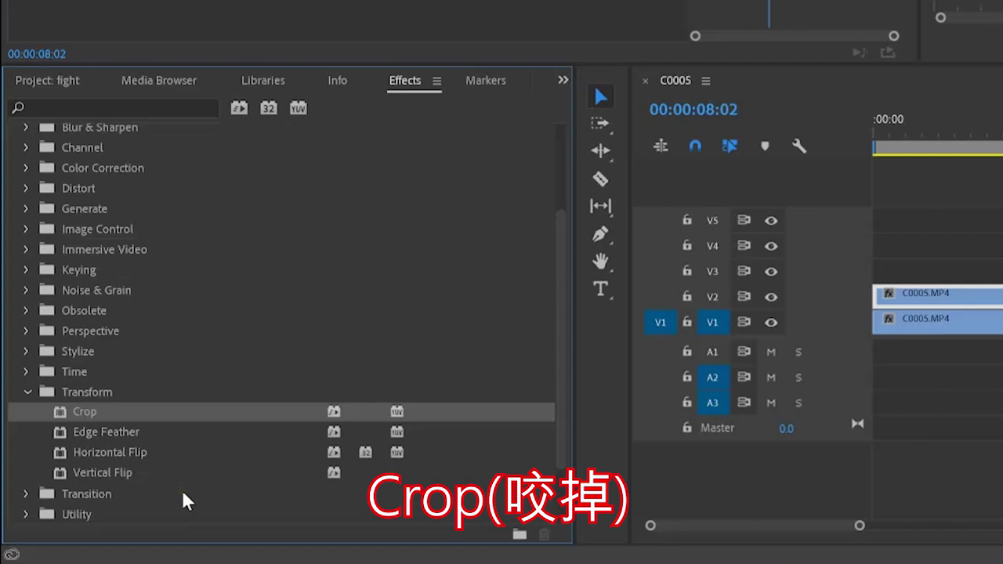
click(26, 392)
scroll(102, 181, up, 2)
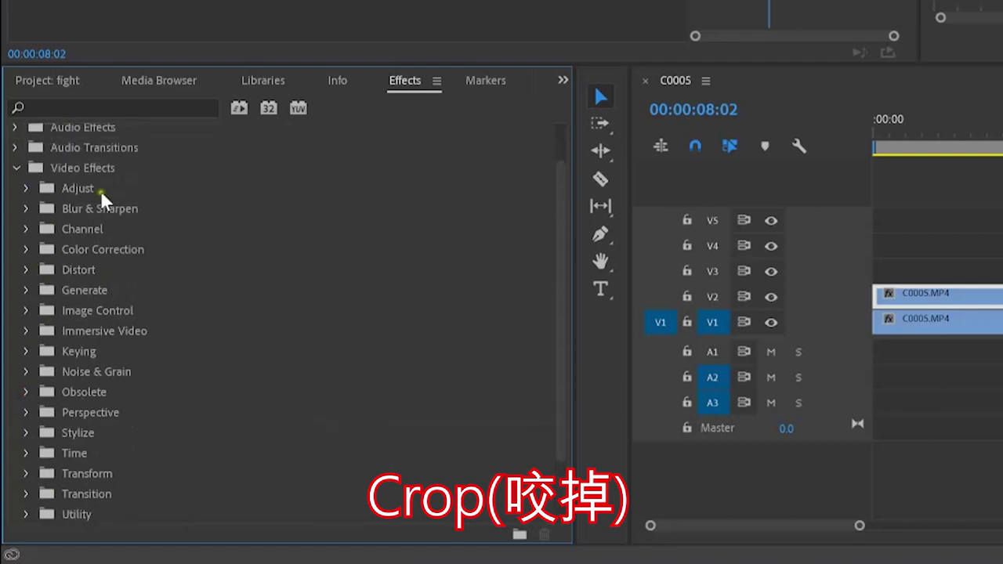
click(14, 168)
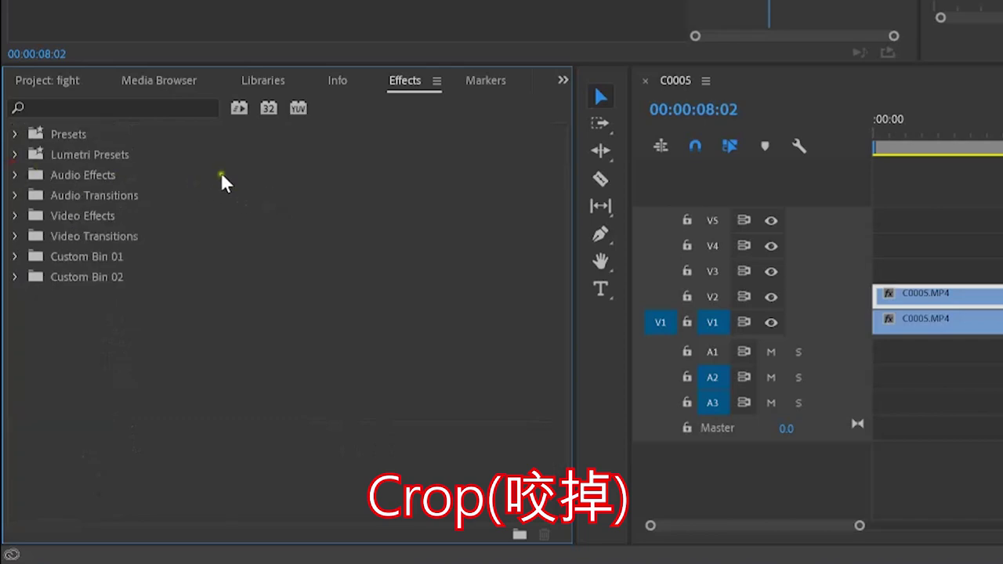
Search 'crop' and apply the Crop effect to the upper C0005.MP4 clip.
click(150, 111)
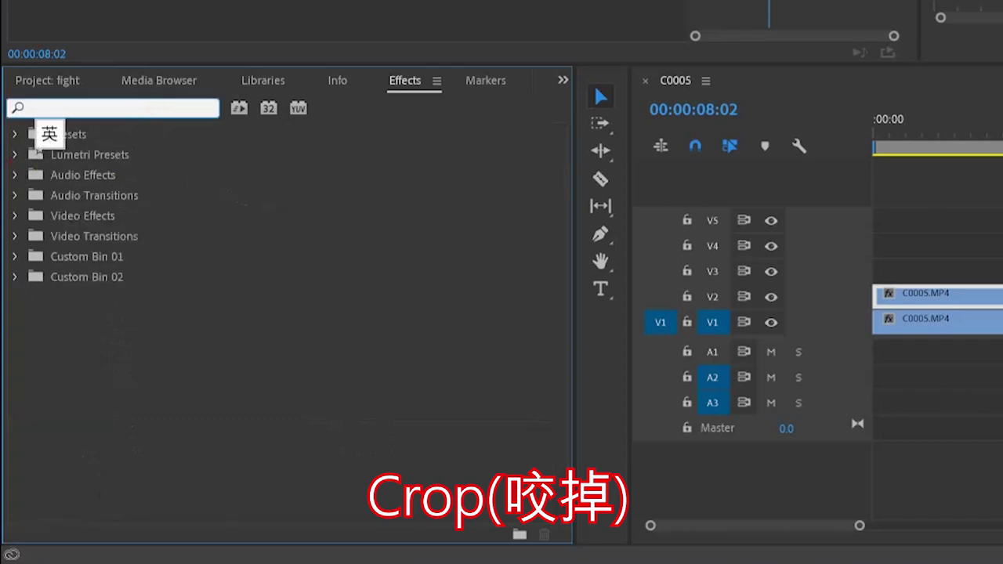
text(crop)
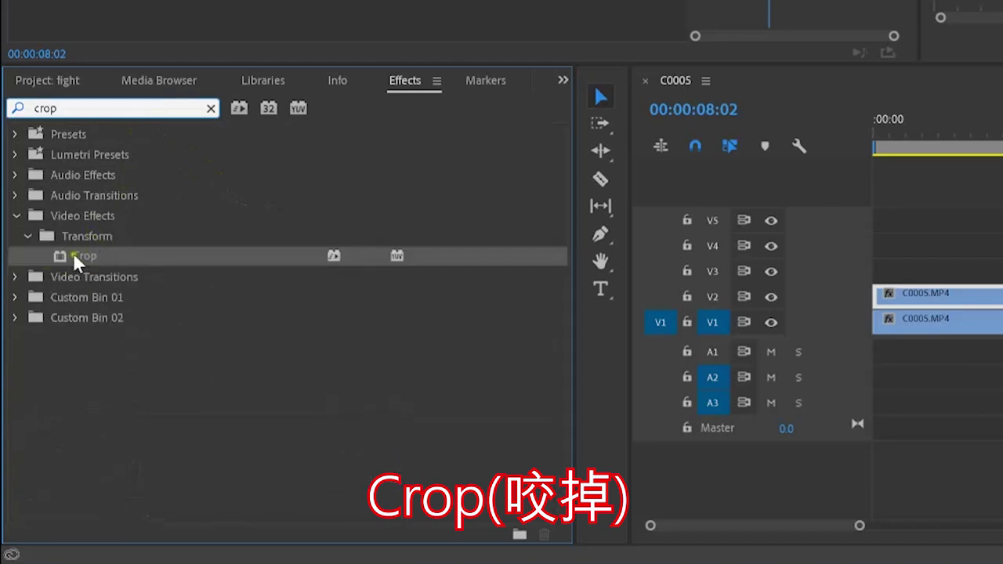
mouse_move(73, 252)
mouse_down()
mouse_move(995, 271)
mouse_move(995, 295)
mouse_up()
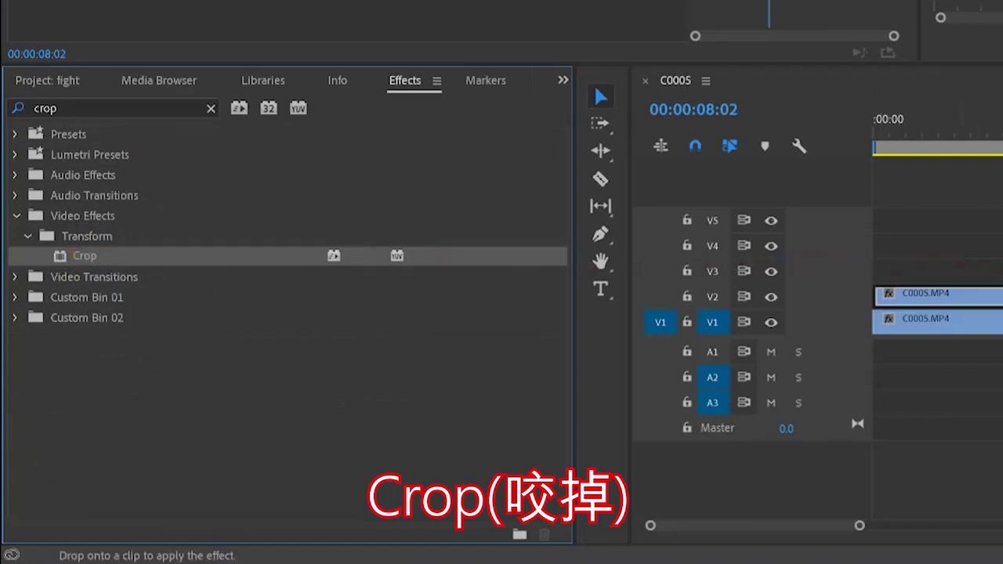
click(979, 294)
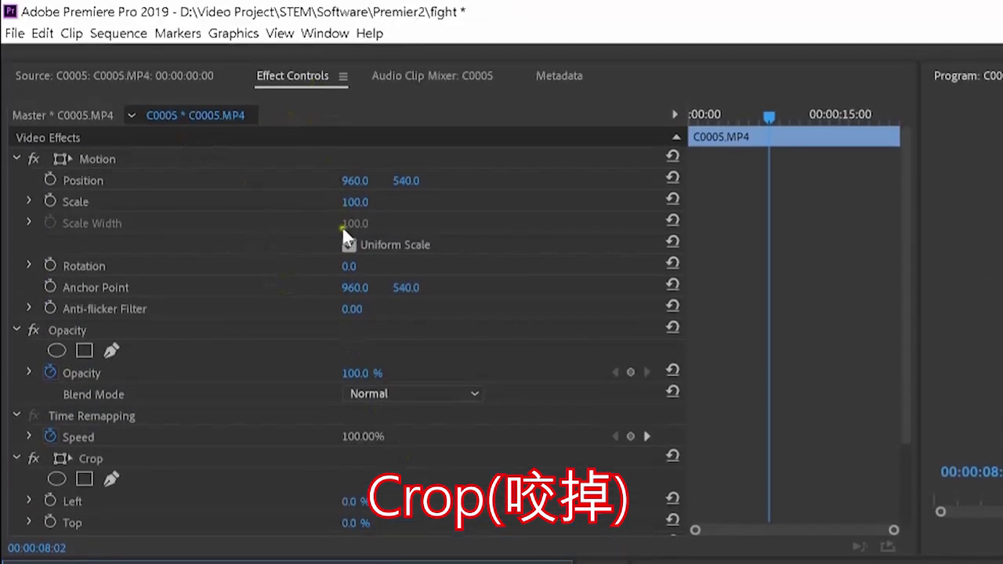
Set the top clip's Crop Right value to 50.0%.
scroll(347, 305, down, 3)
scroll(272, 384, down, 2)
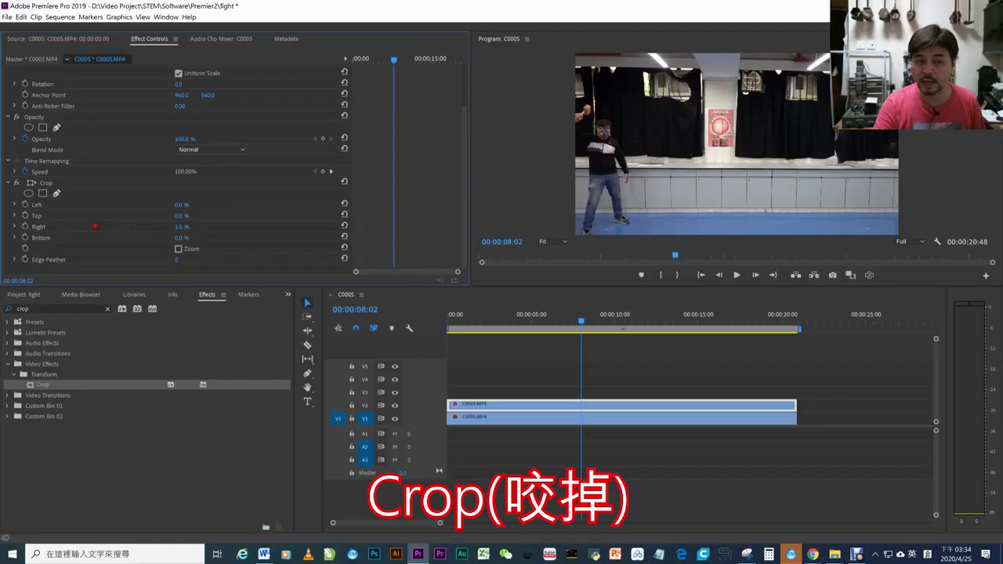
drag(94, 226, 106, 225)
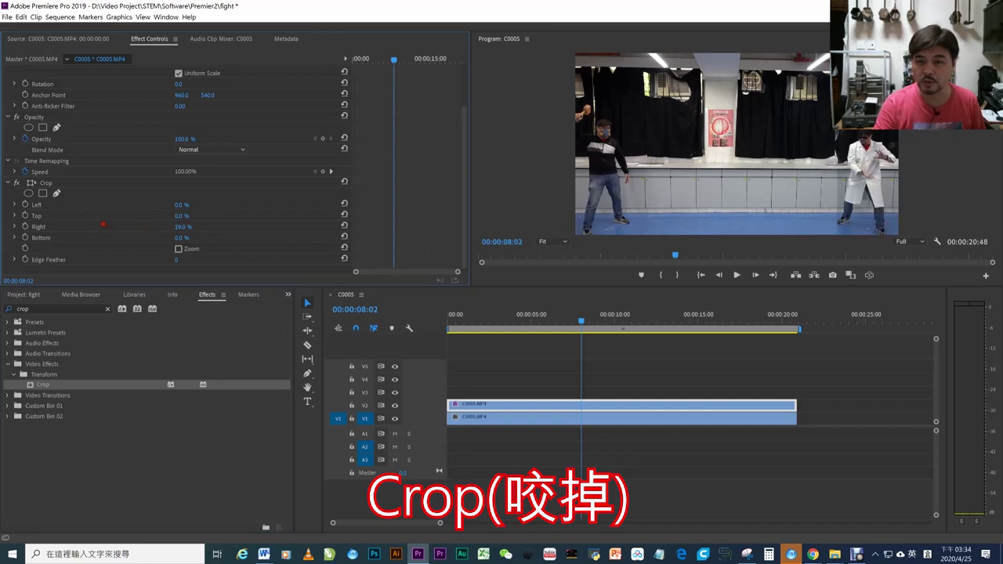
click(182, 227)
text(50)
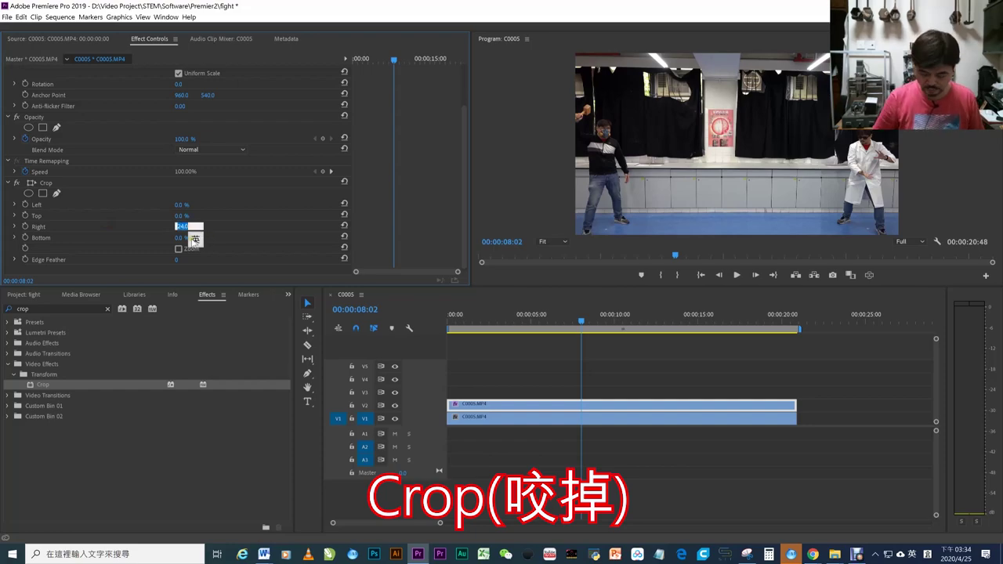
key(Return)
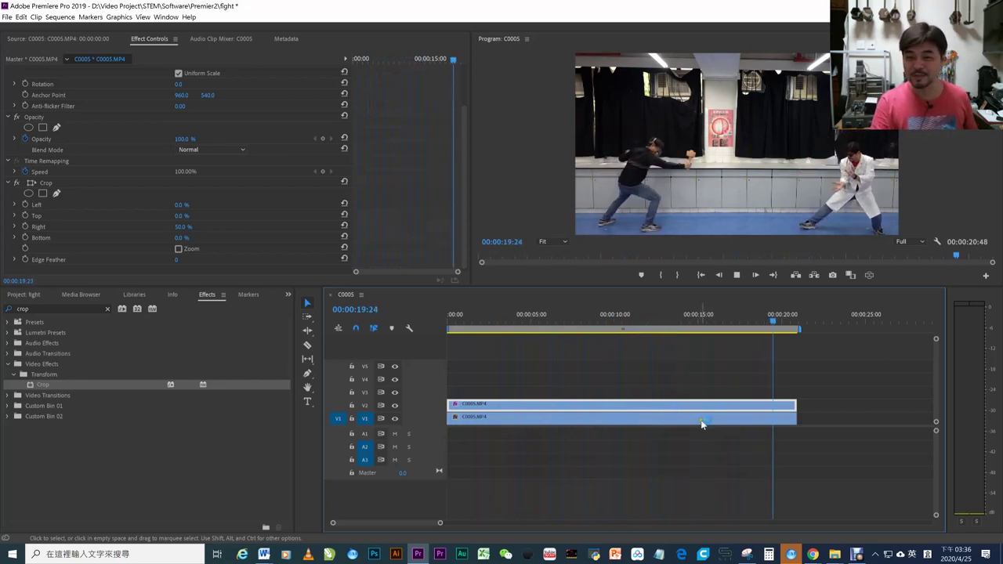
key(space)
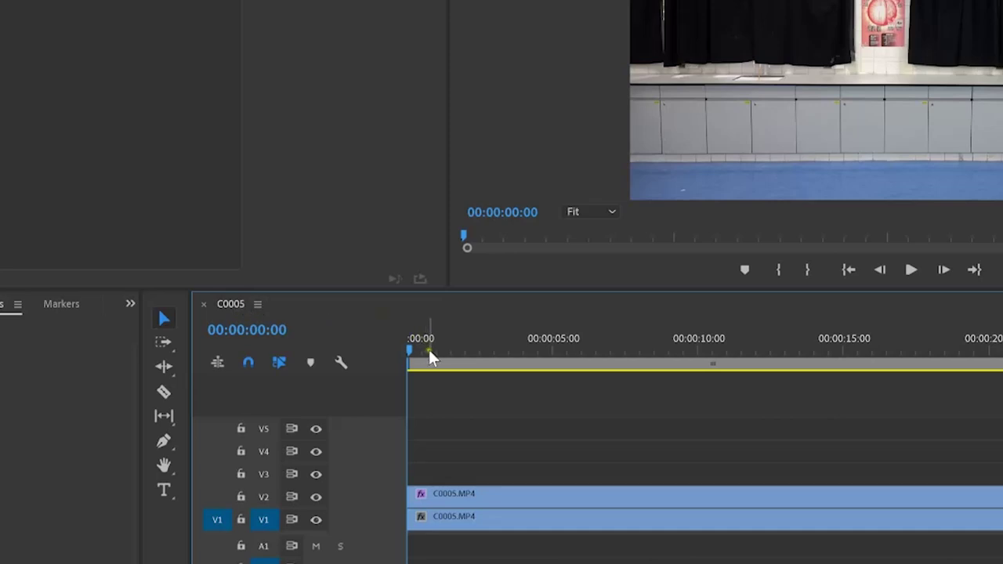
Add sequence markers at 00:00:07:01 and 00:00:13:25 at the fight's key moments.
drag(429, 350, 496, 348)
click(513, 492)
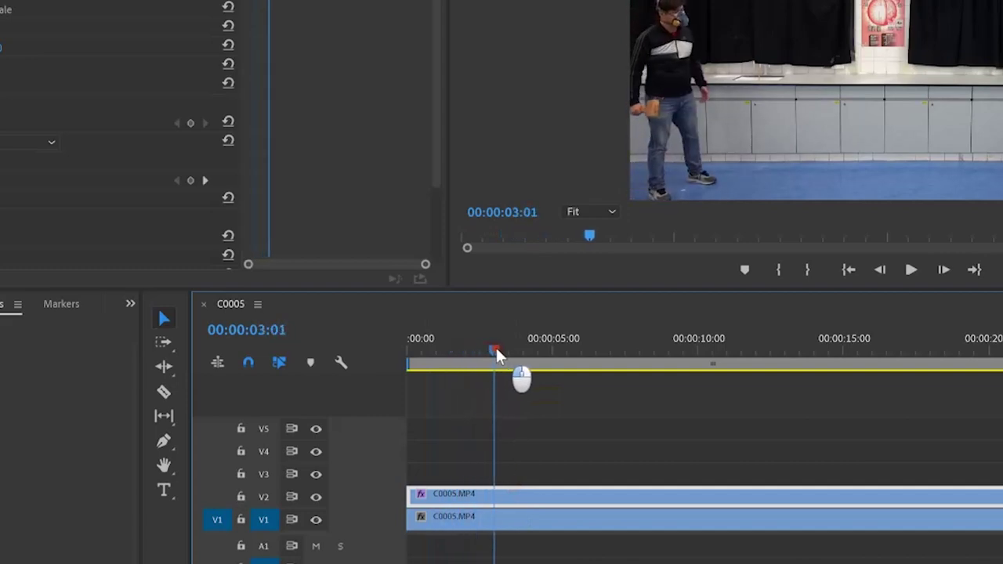
drag(496, 348, 615, 349)
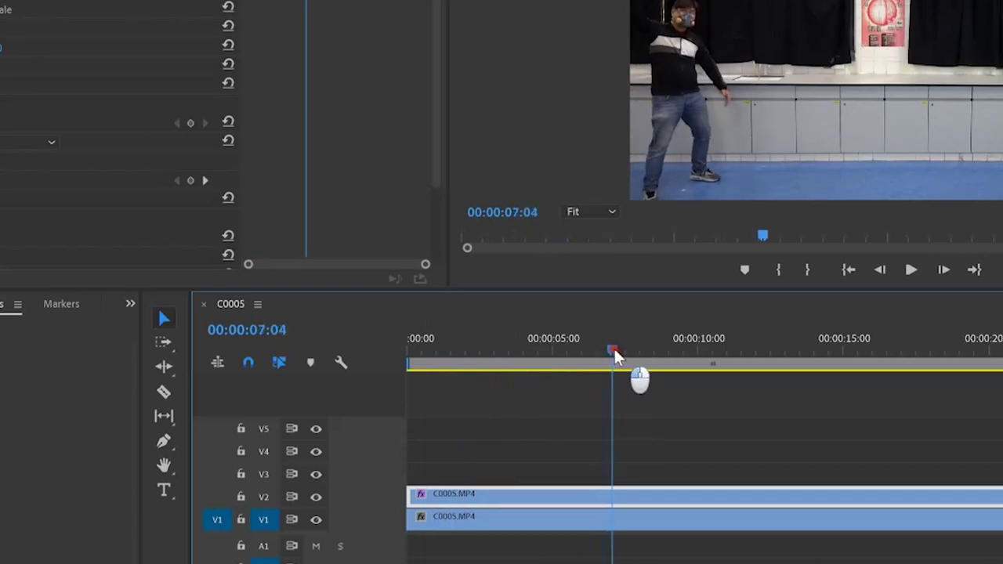
drag(614, 349, 612, 349)
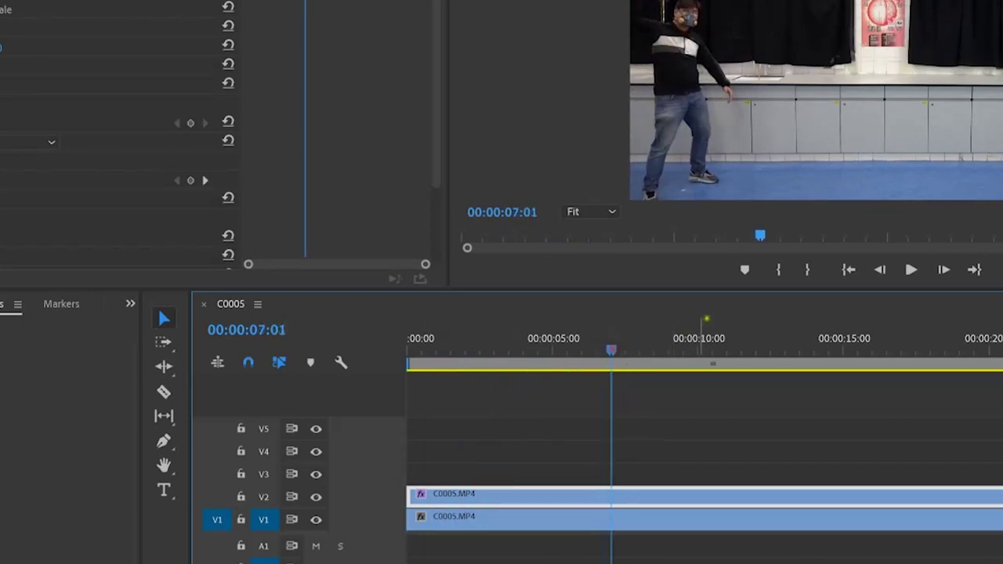
click(746, 269)
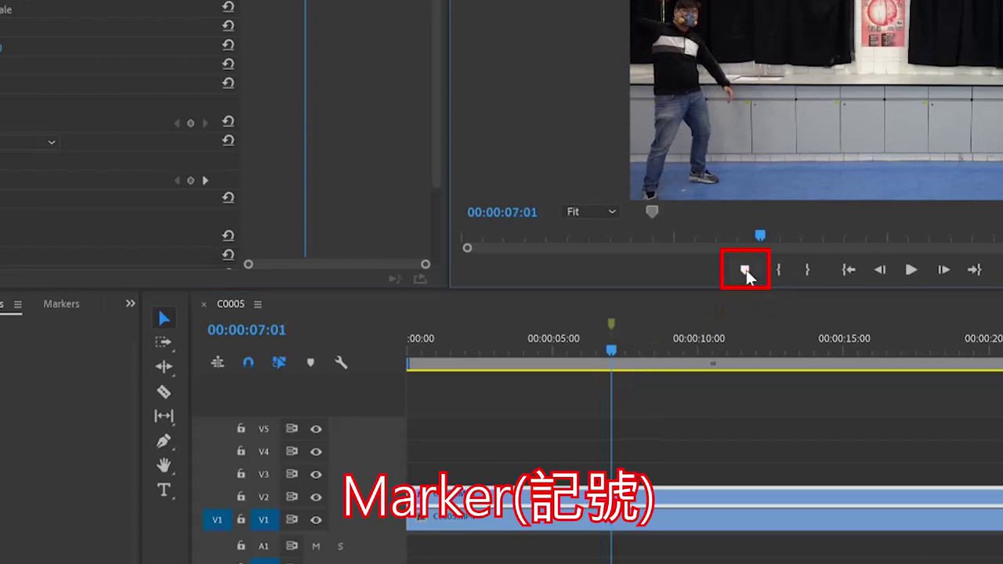
drag(620, 353, 802, 335)
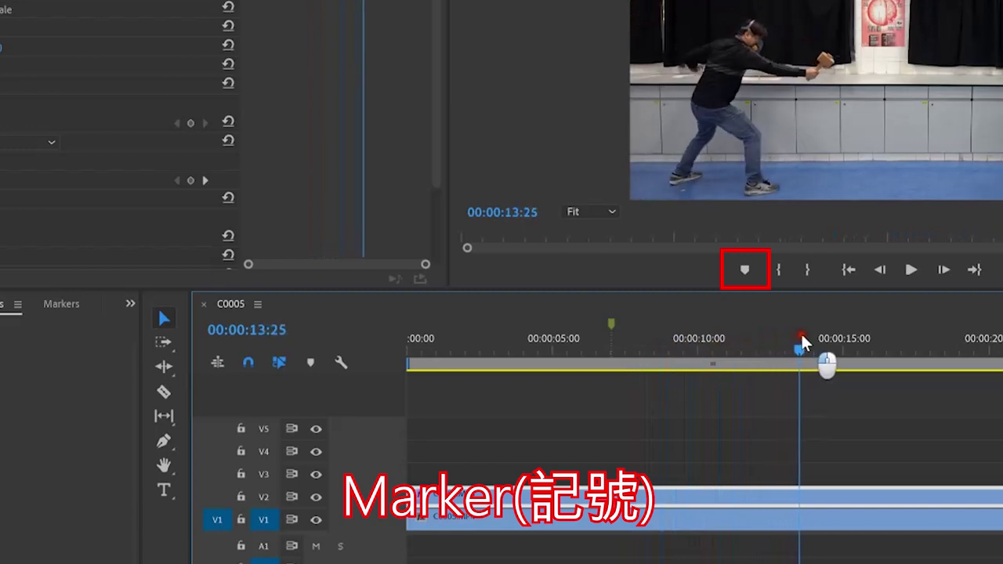
click(749, 267)
drag(637, 336, 598, 335)
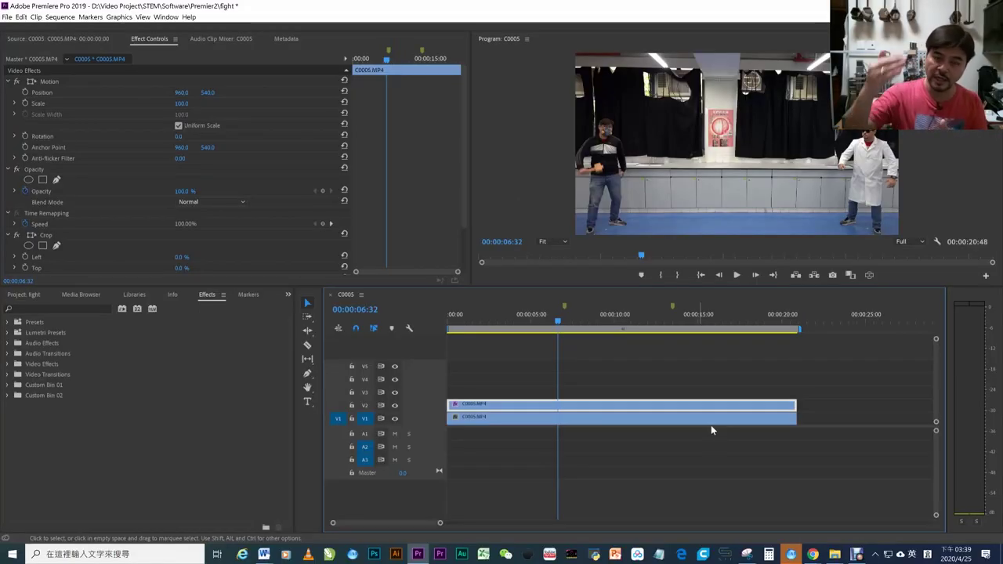
Delete the old Black Video and create a new 1920×1080 Black Video item.
click(23, 296)
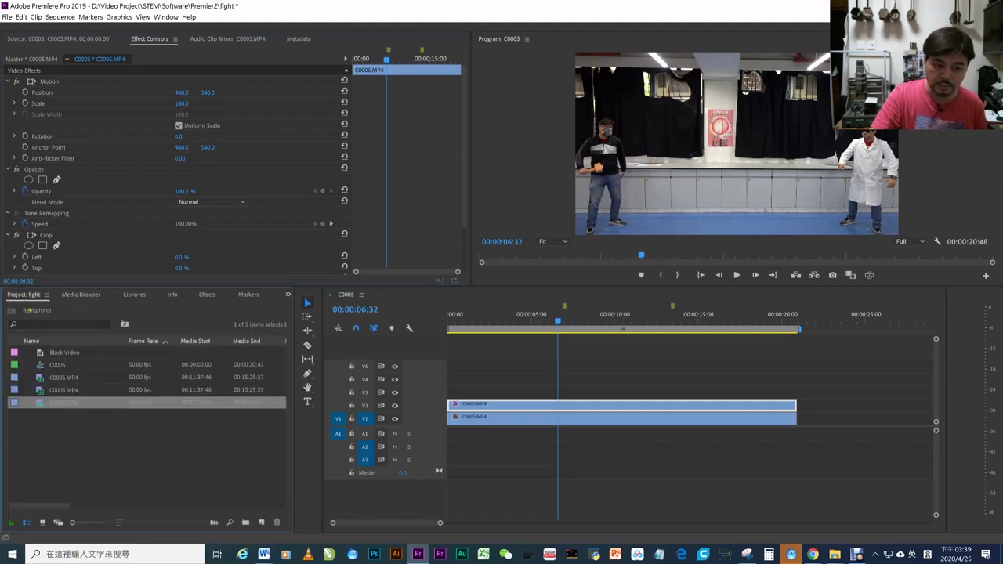
key(Delete)
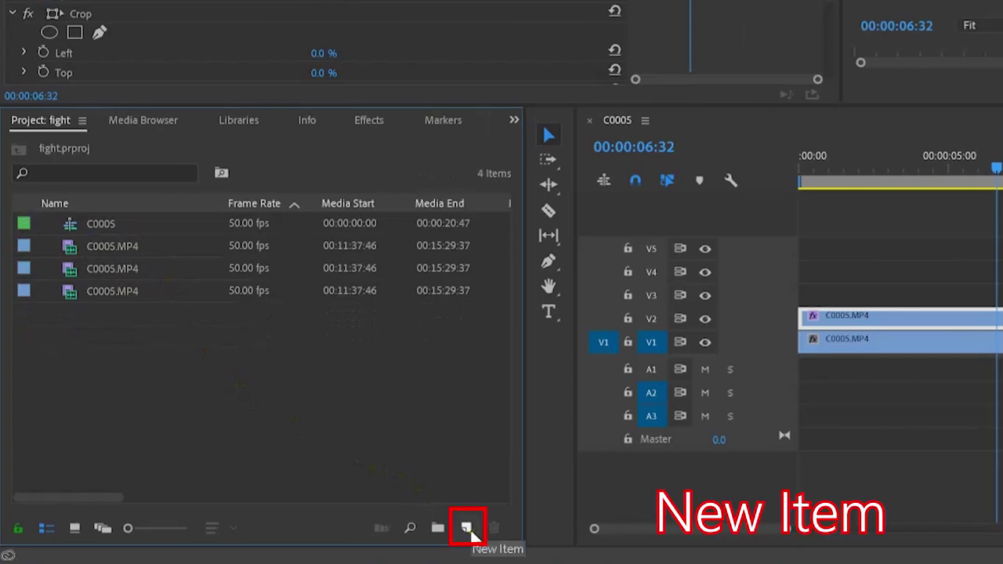
click(468, 529)
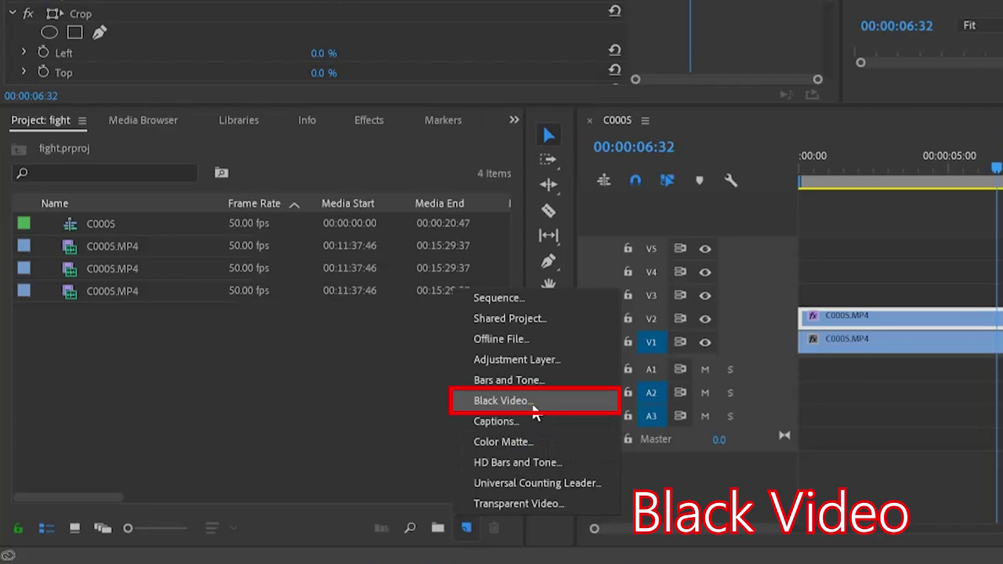
click(533, 403)
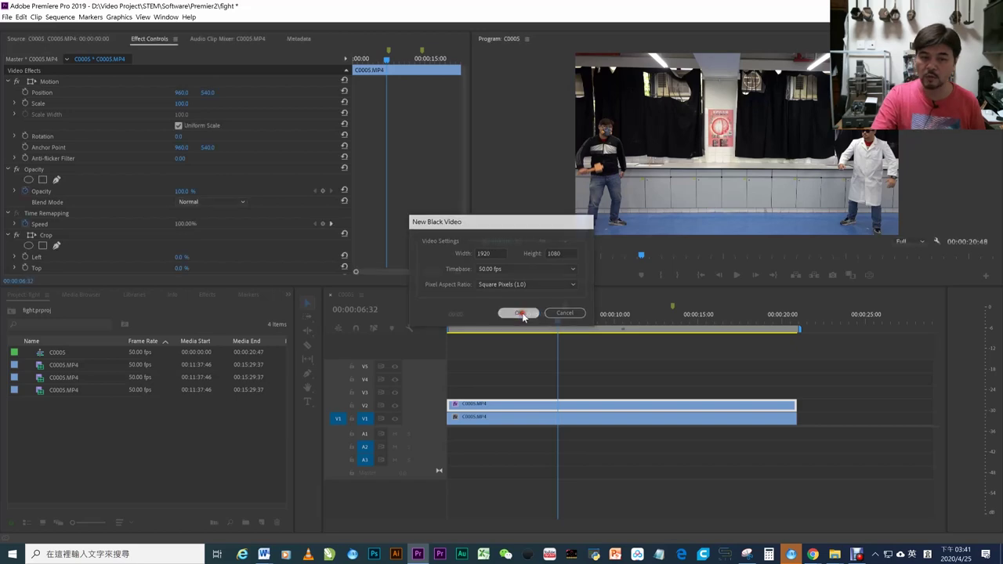
click(518, 314)
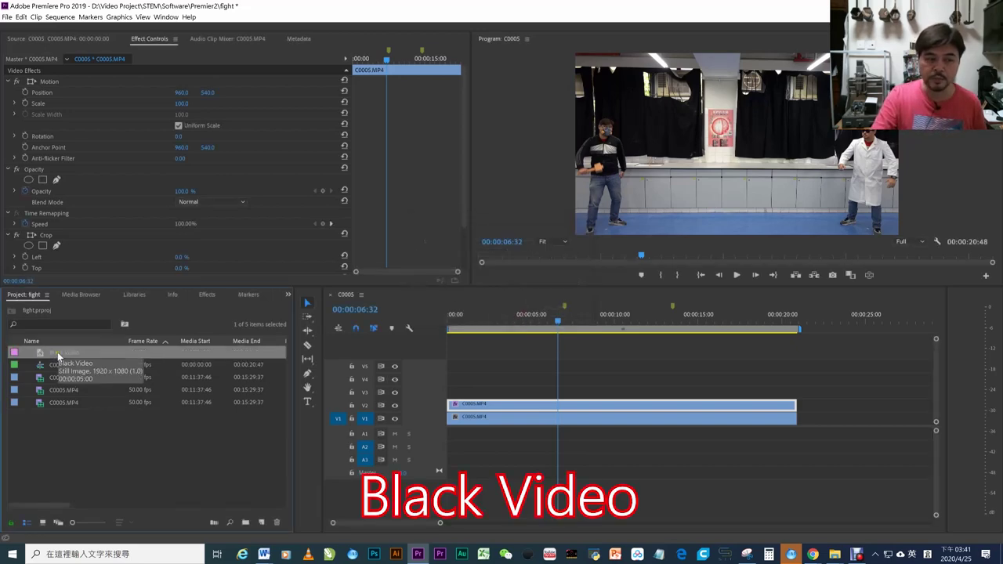
Place the Black Video on V3 at about 7 seconds and extend it to the footage's end.
drag(57, 352, 565, 390)
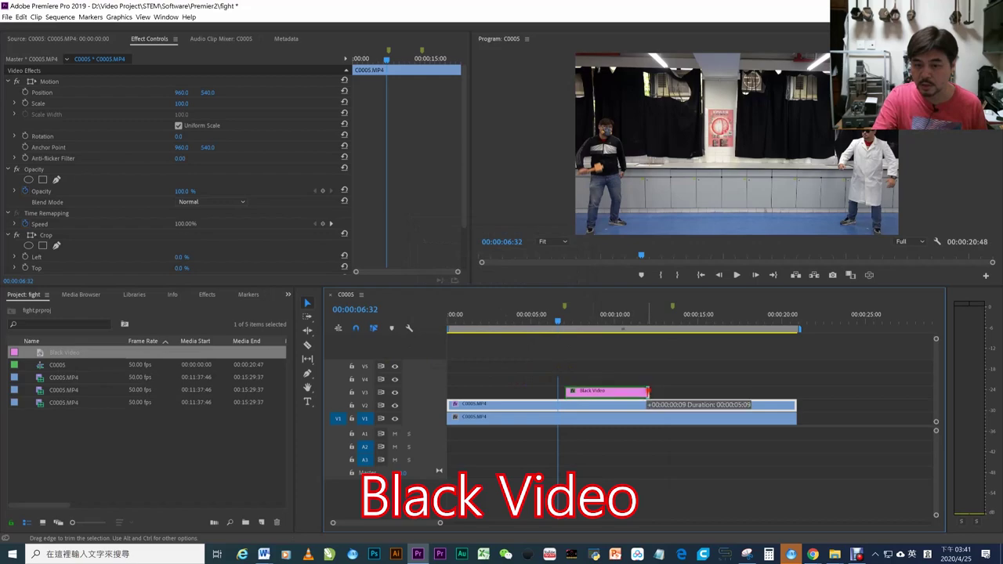
drag(647, 391, 672, 392)
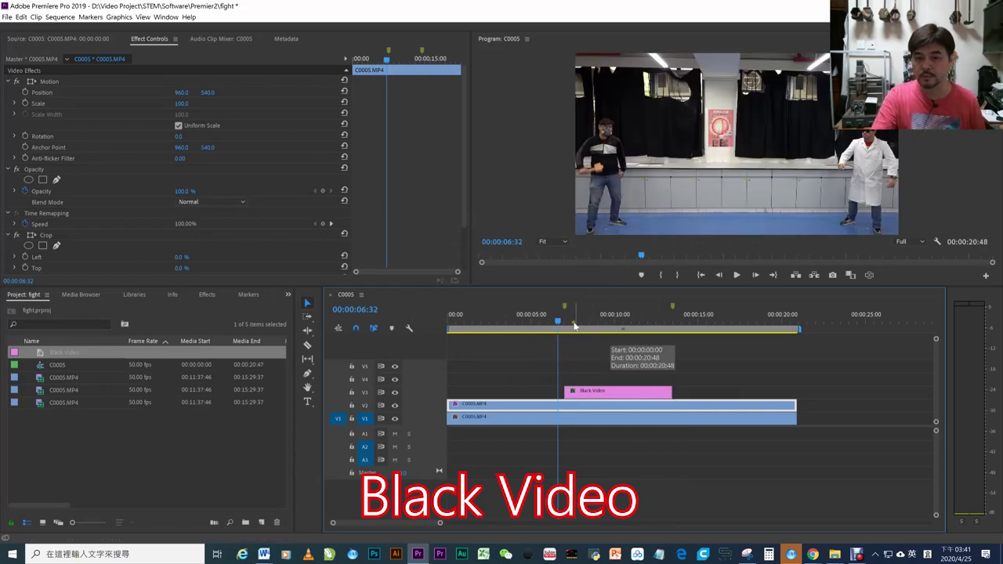
click(566, 317)
mouse_move(567, 314)
mouse_down()
mouse_move(703, 333)
mouse_move(796, 326)
mouse_up()
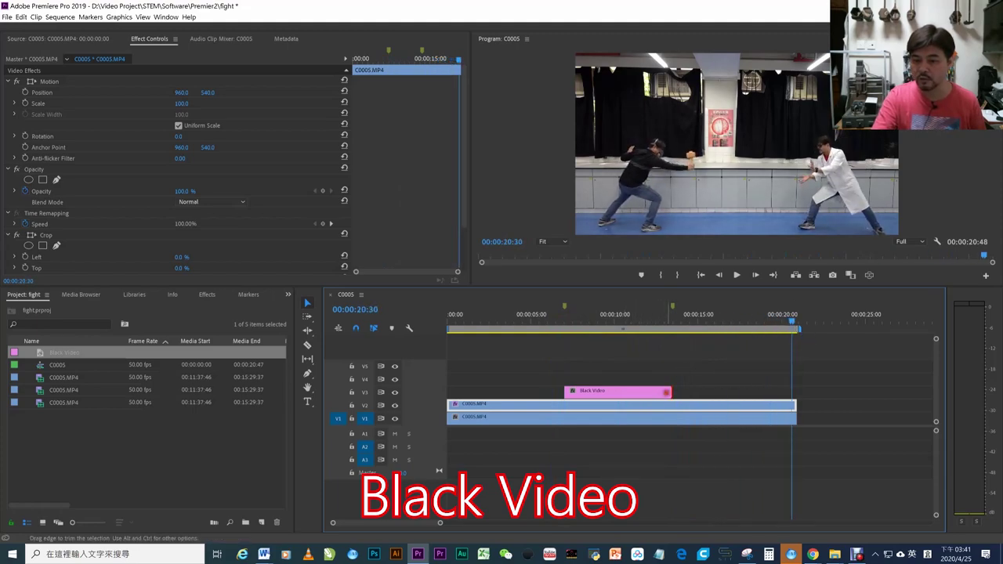
drag(671, 391, 795, 391)
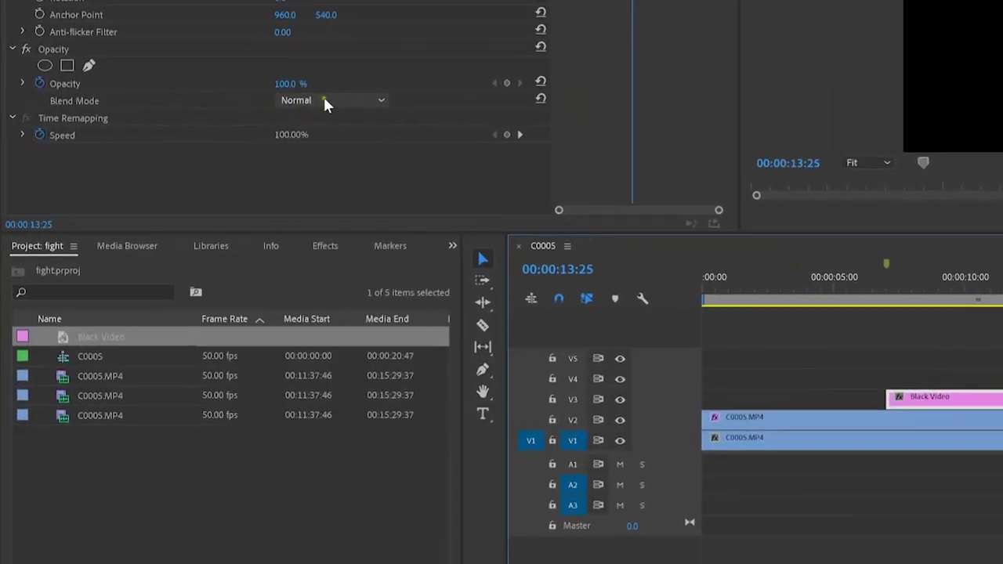
Set the Black Video's blend mode to Linear Dodge (Add) and expand Video Effects.
click(202, 198)
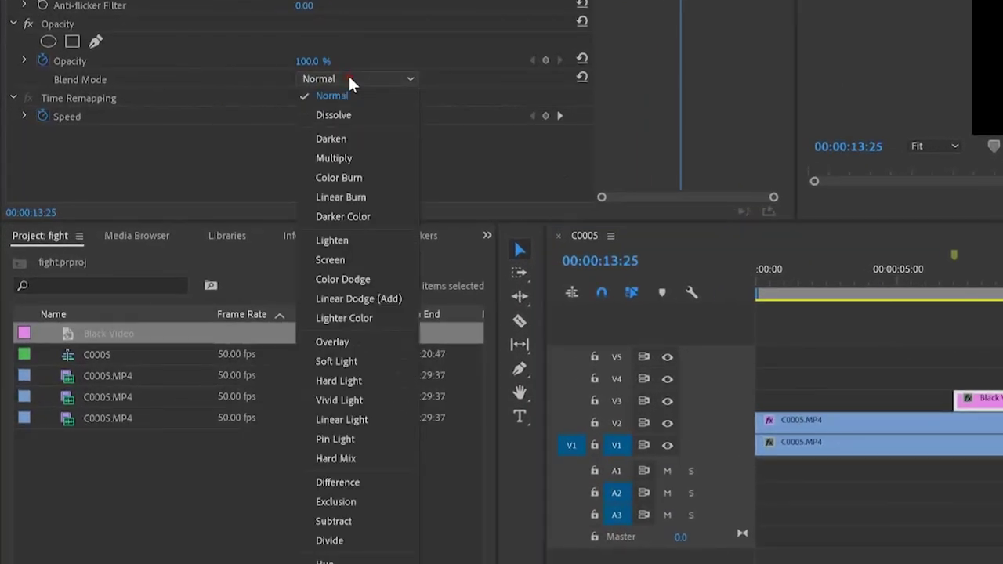
click(364, 301)
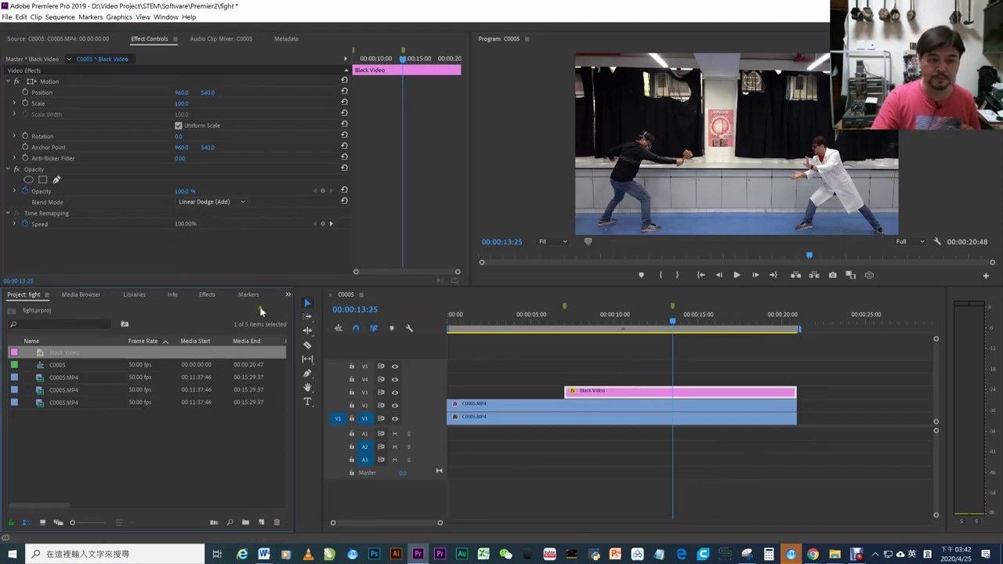
click(207, 294)
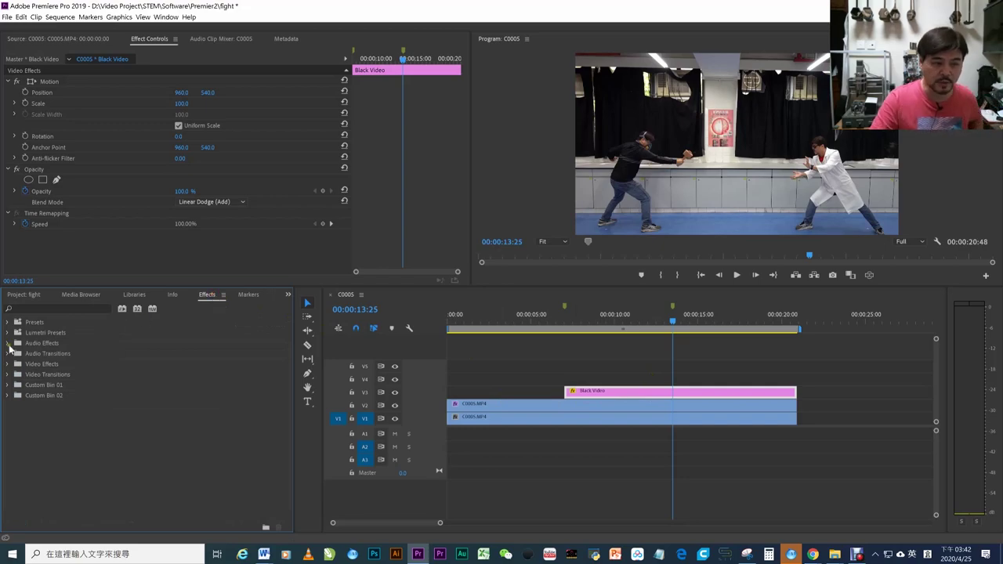
click(8, 364)
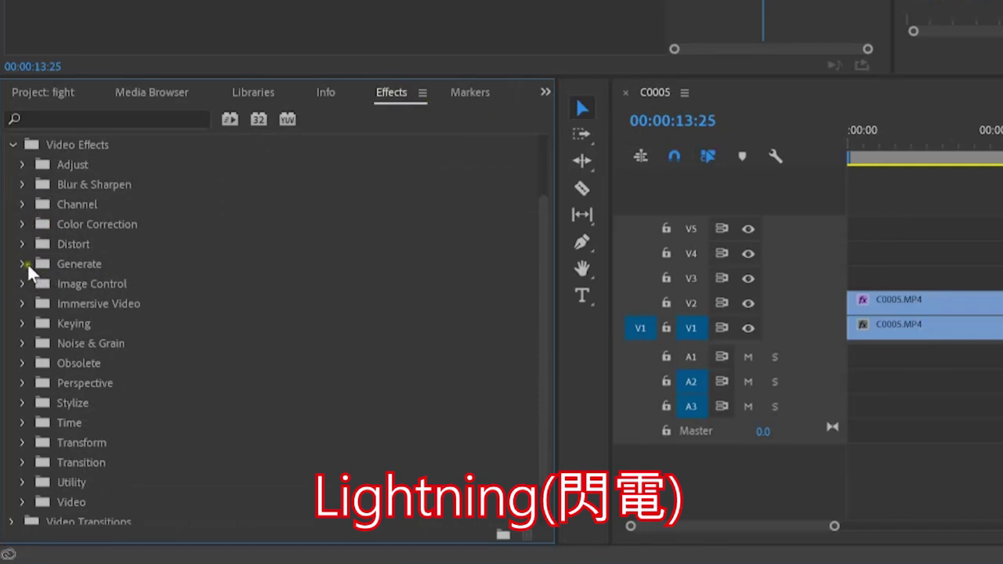
Search 'lightnin' and apply Generate > Lightning to the Black Video clip on V3.
click(24, 265)
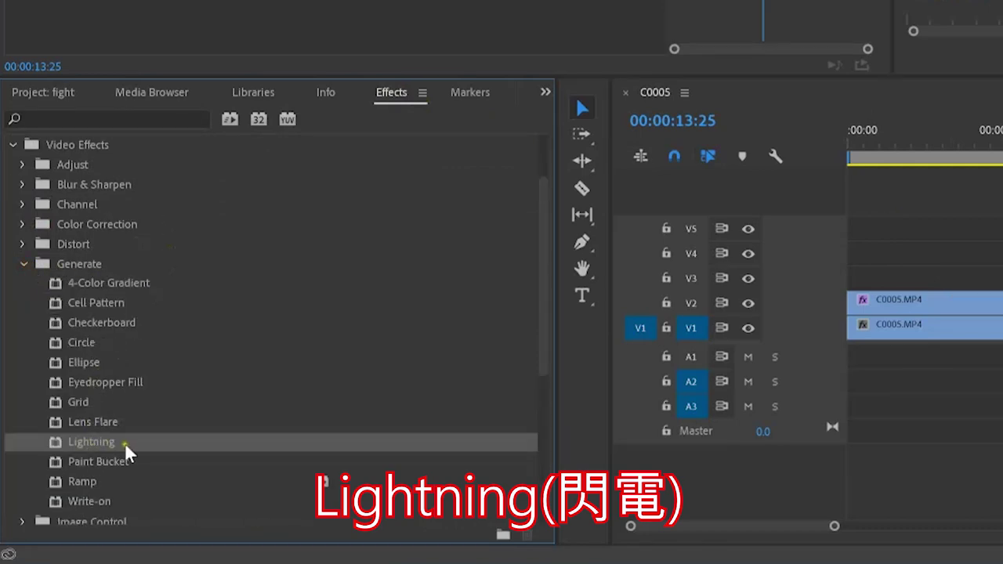
click(110, 118)
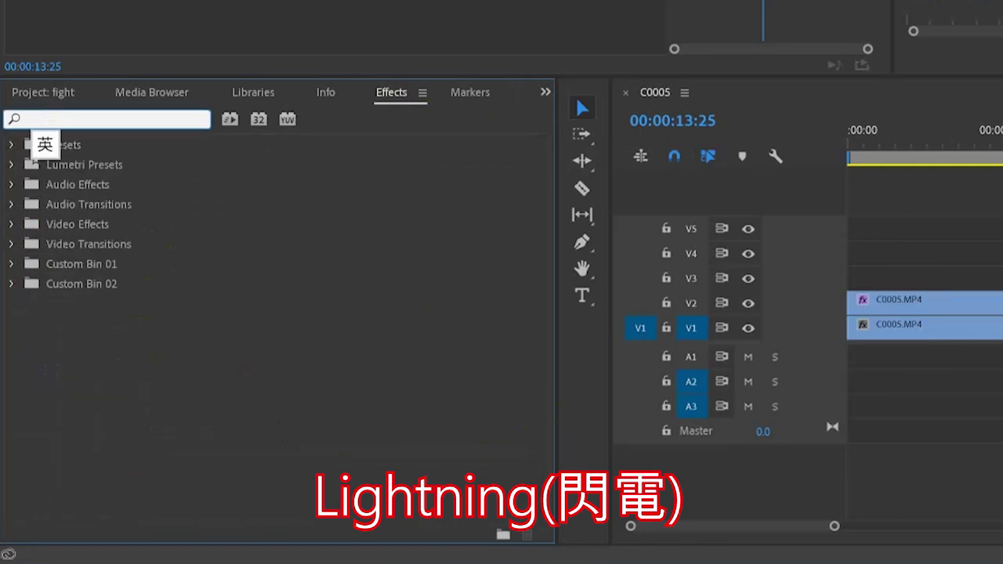
text(l)
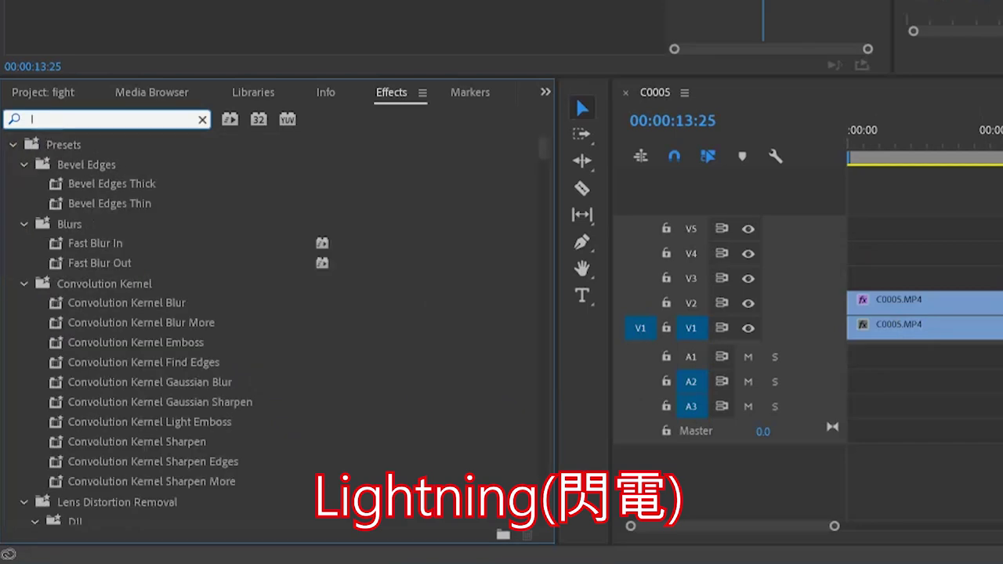
text(ightning)
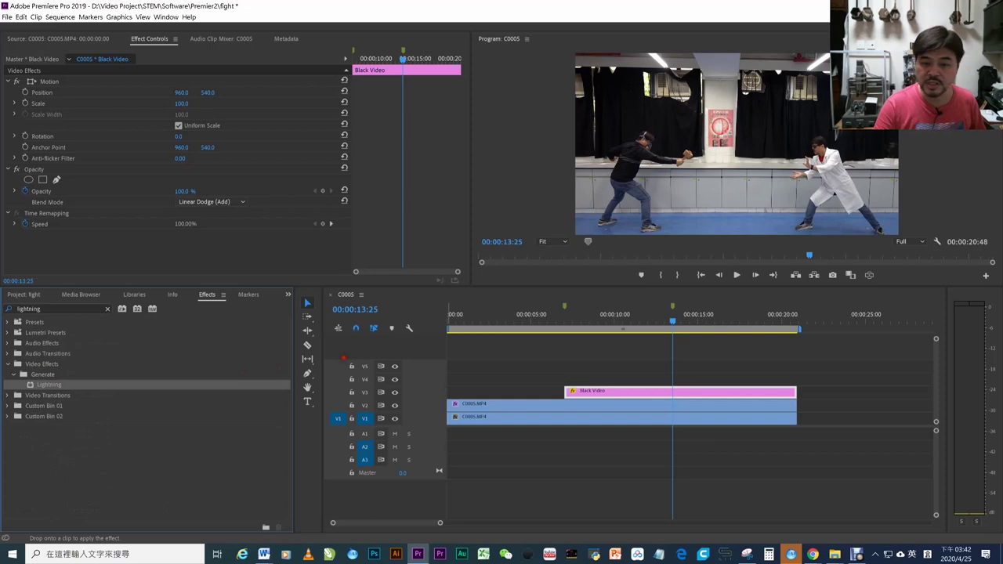
drag(634, 359, 682, 396)
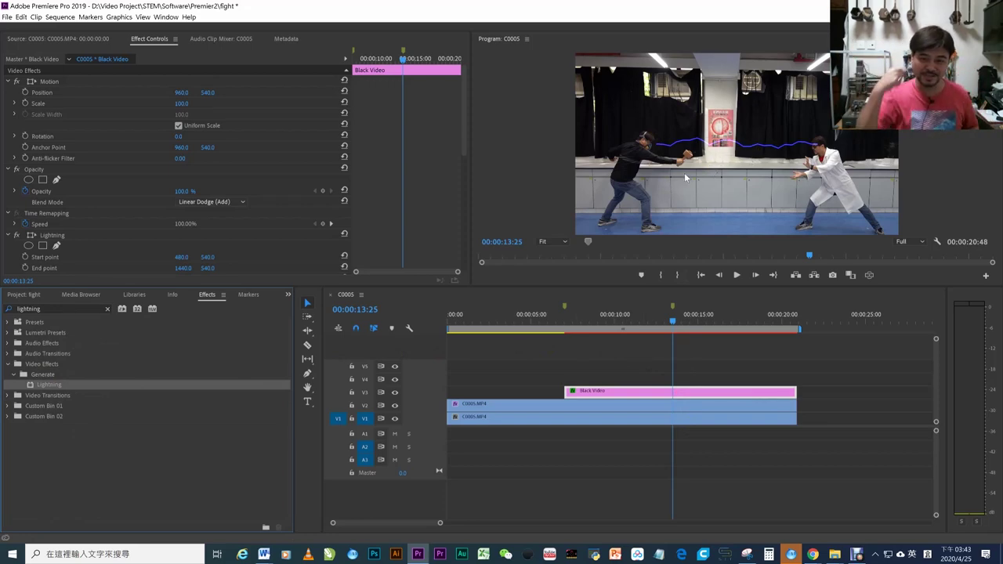
Move the playhead back to about 00:00:07:07, where the lightning clip starts.
click(684, 178)
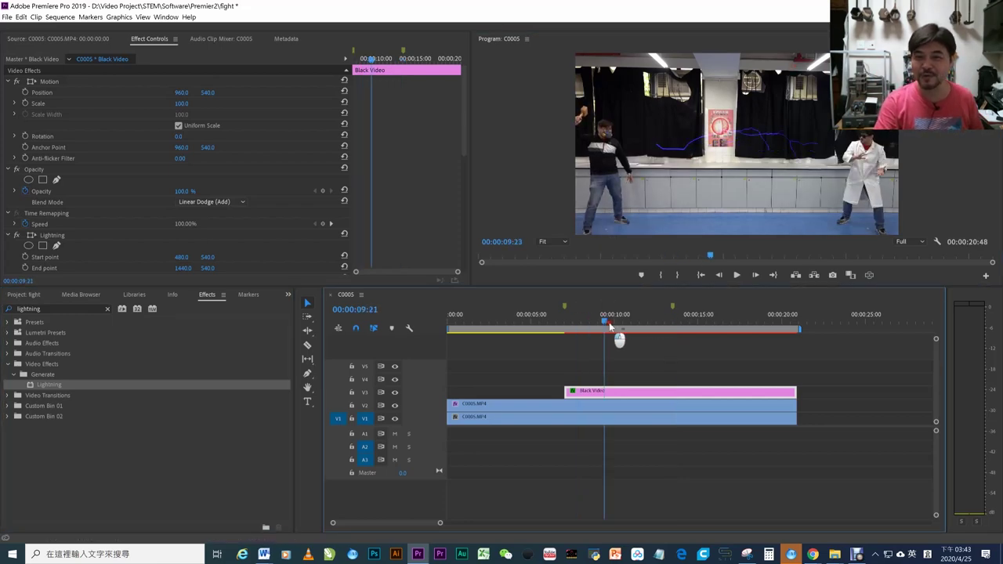
click(601, 323)
drag(595, 328, 566, 333)
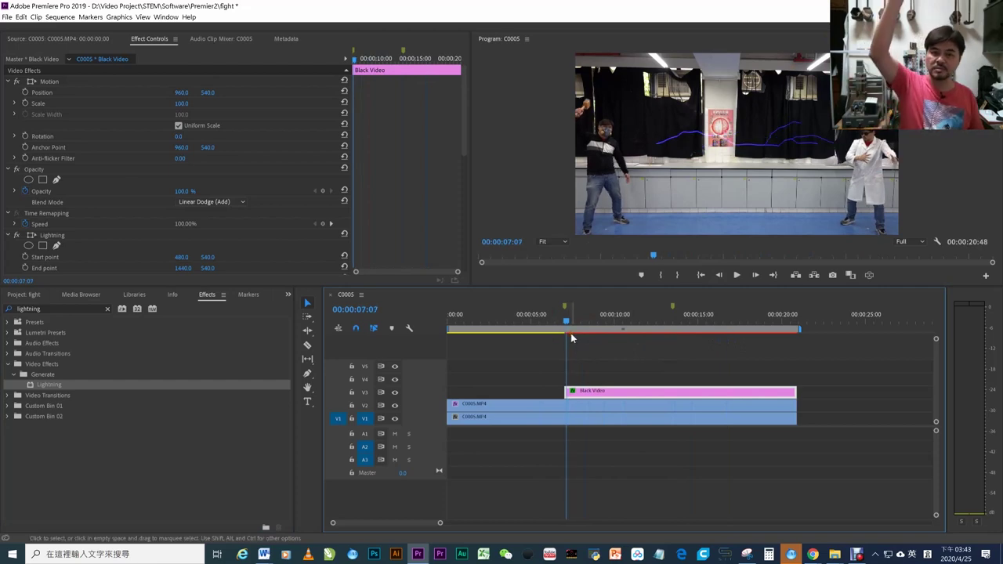
Change the Lightning Outside Color from blue to yellow (F0FF00) in Effect Controls.
click(687, 361)
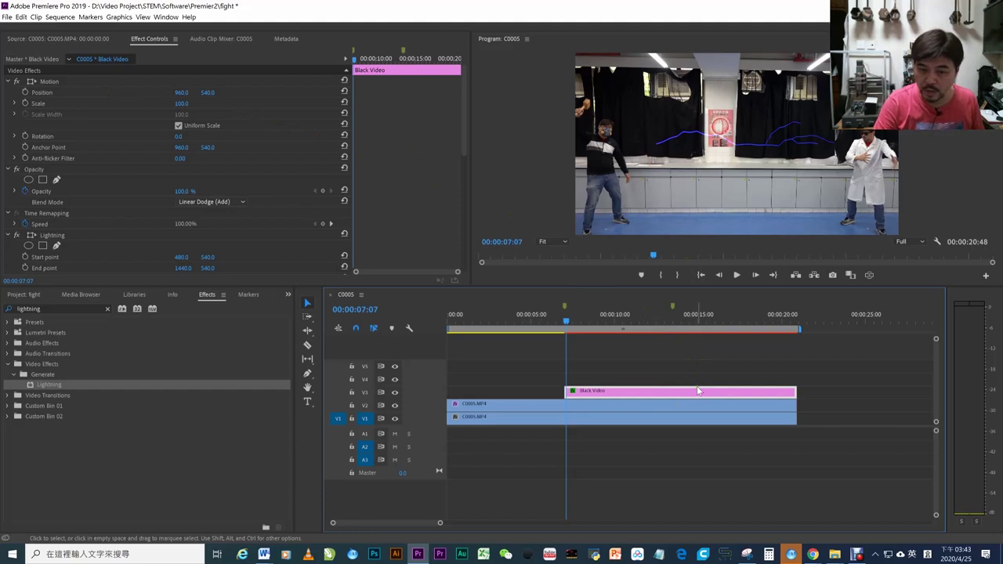
scroll(264, 123, down, 3)
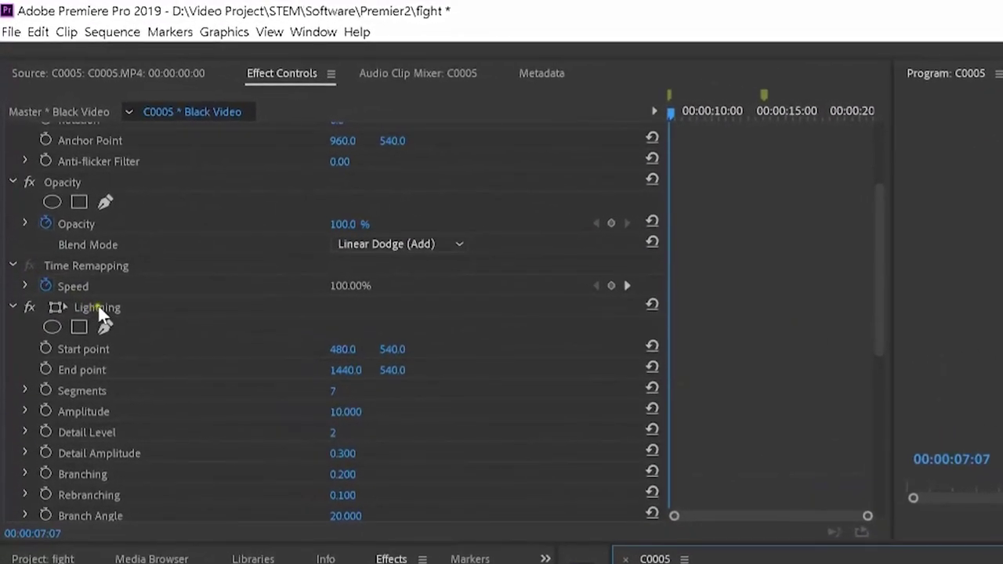
scroll(130, 301, up, 1)
scroll(177, 295, down, 3)
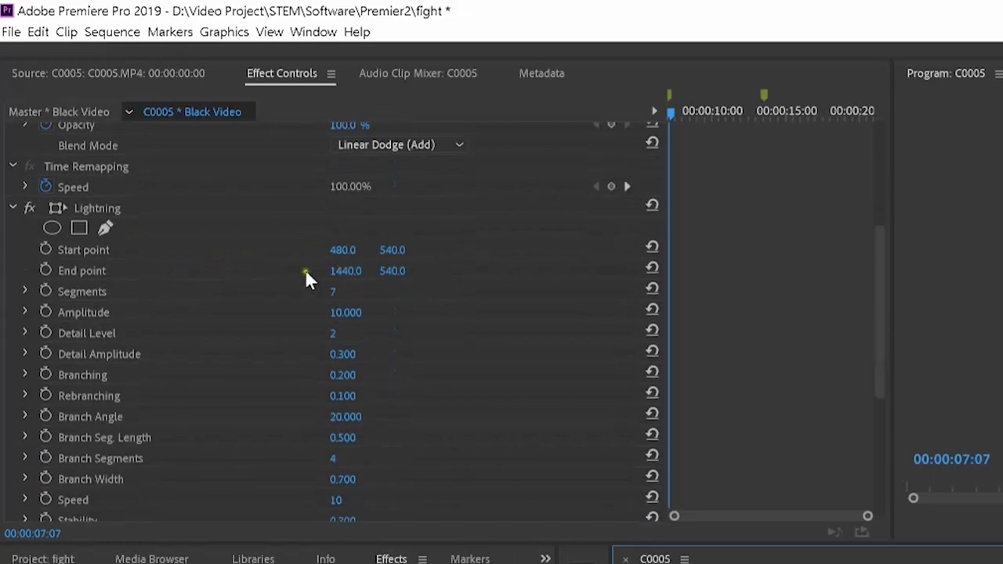
scroll(207, 263, down, 2)
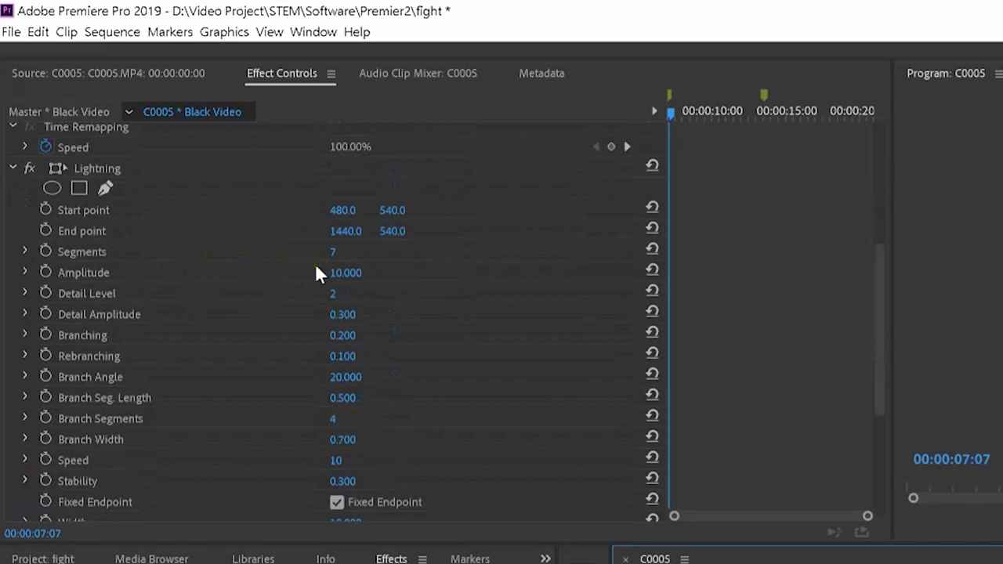
scroll(337, 398, down, 4)
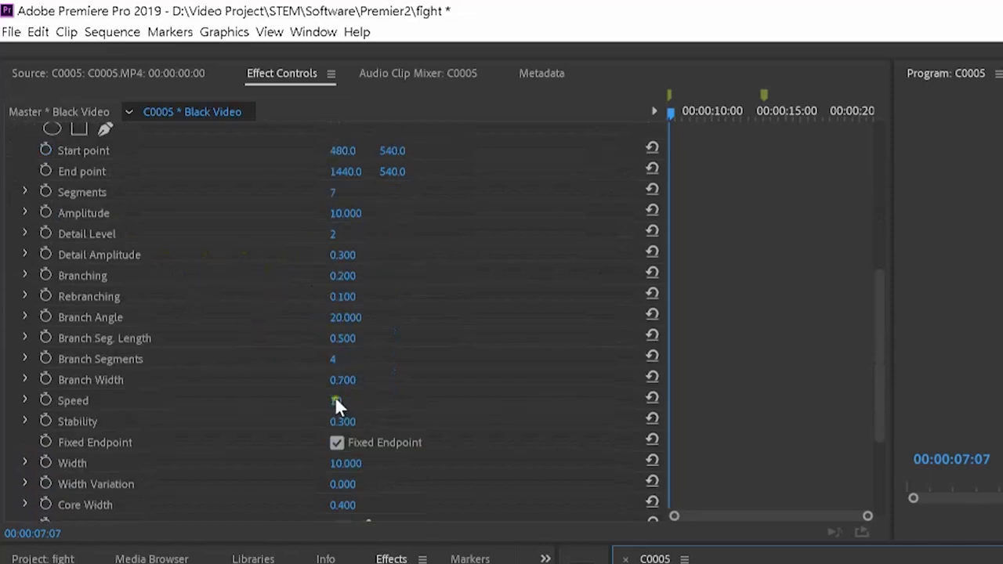
scroll(330, 402, down, 3)
scroll(321, 382, down, 2)
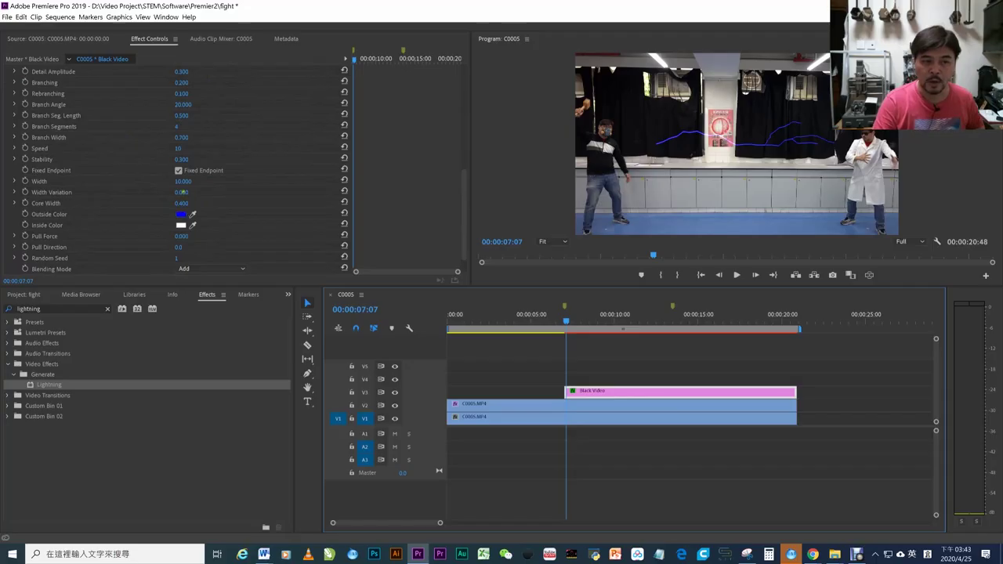
scroll(182, 138, up, 3)
scroll(182, 139, up, 3)
scroll(183, 138, up, 1)
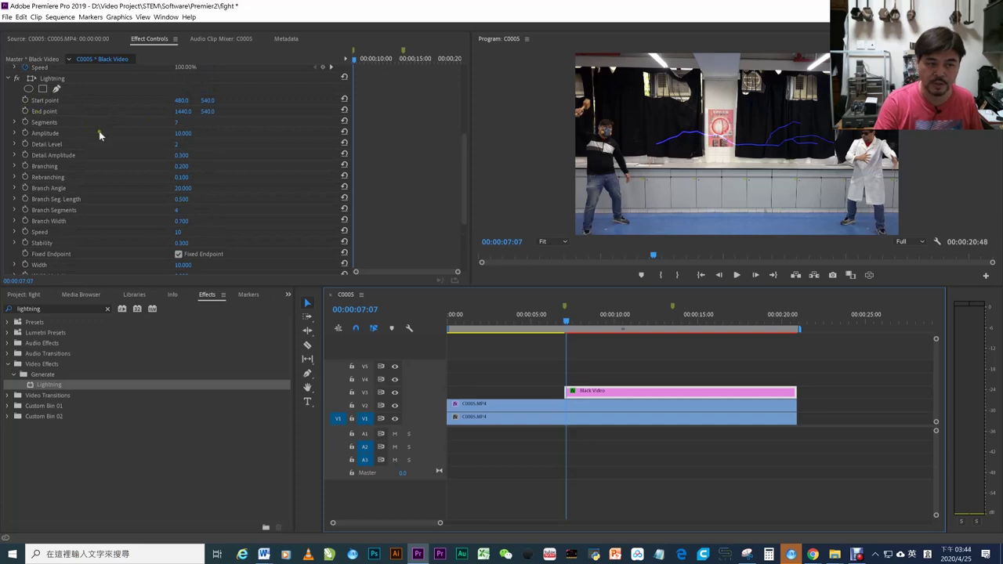
scroll(163, 171, down, 4)
scroll(218, 231, down, 3)
click(180, 226)
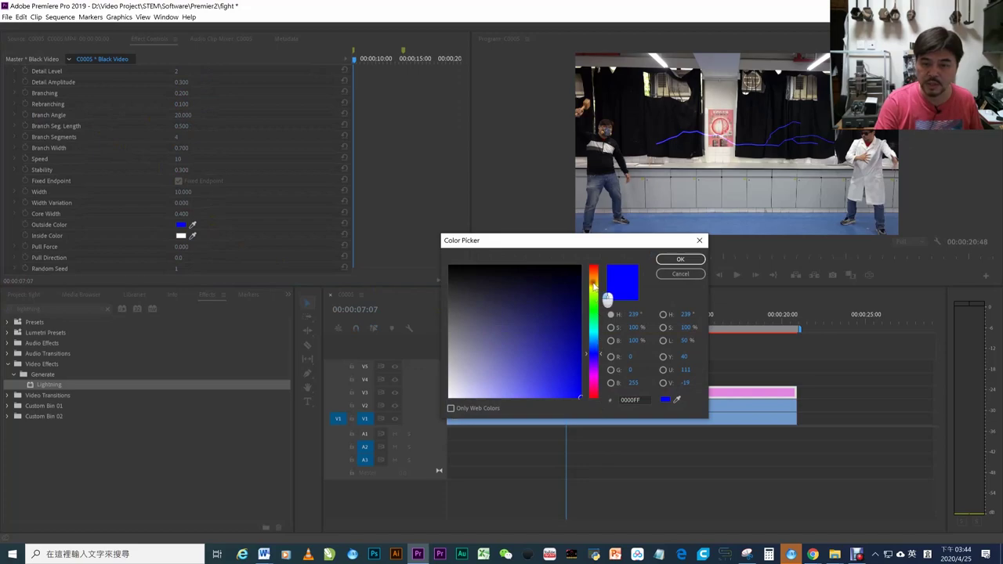
click(594, 292)
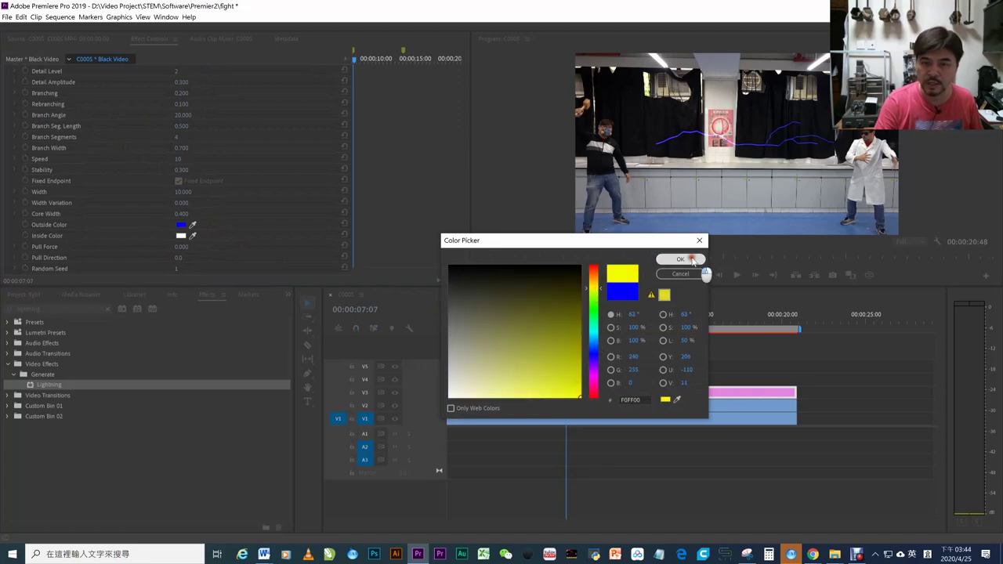
click(681, 259)
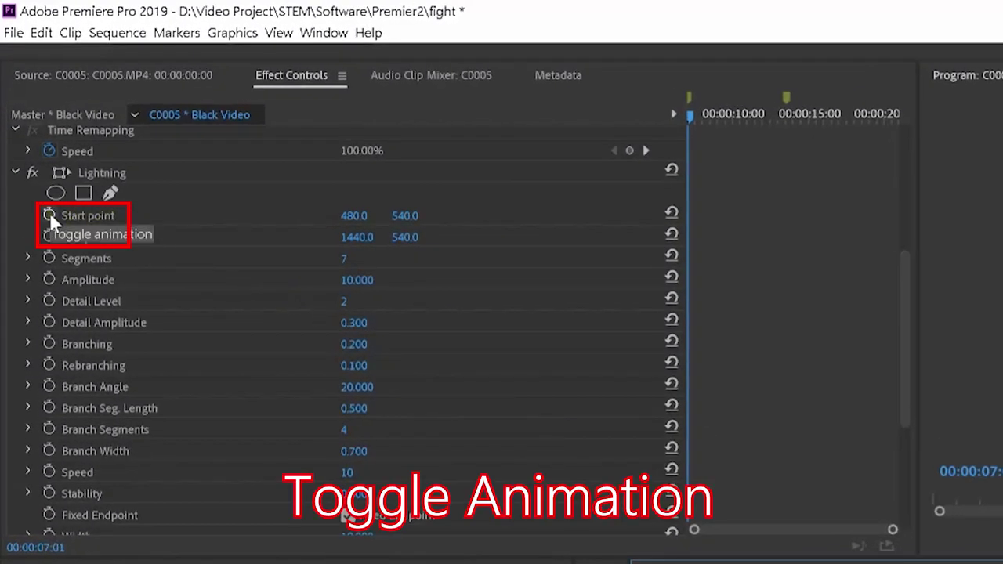
Enable keyframing on Lightning Start point and End point at 00:00:07:01.
click(49, 213)
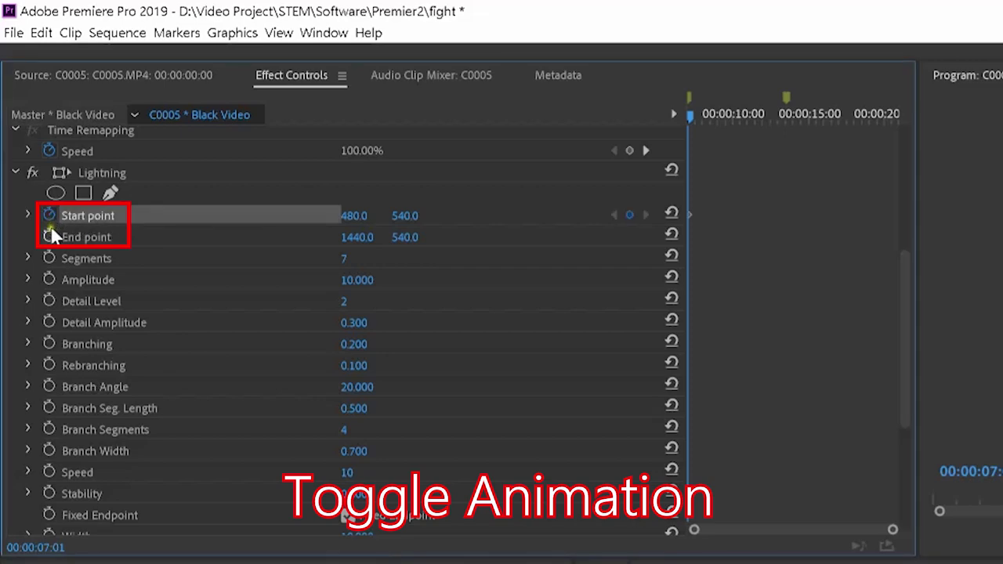
click(49, 236)
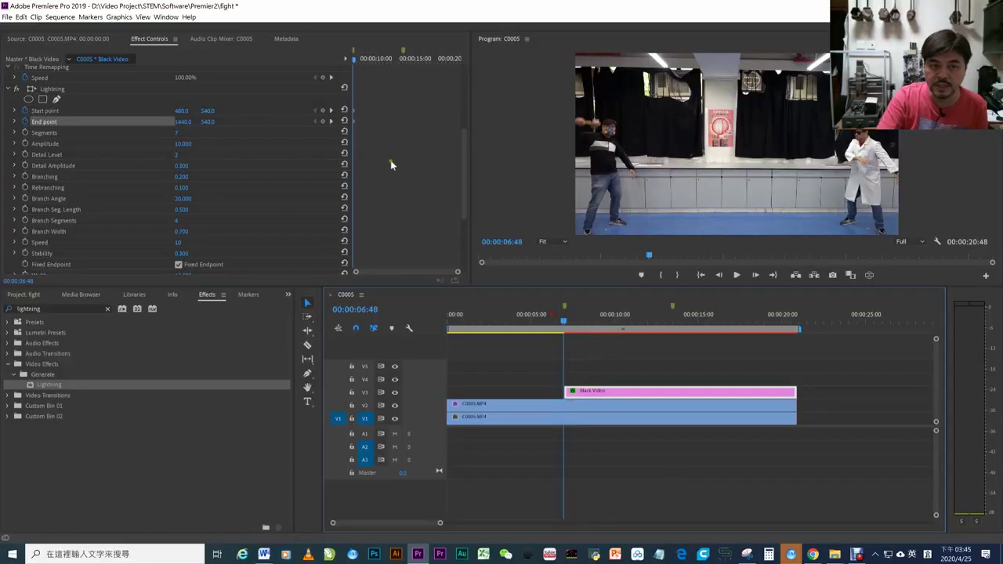
At 00:00:07:01, put the Lightning start on the left performer's hand and the end above the frame.
click(332, 117)
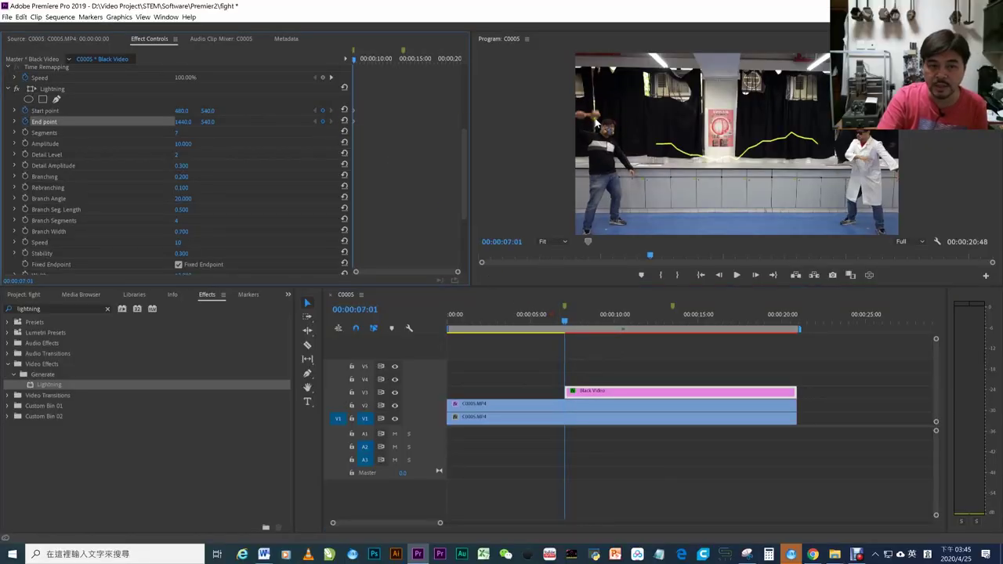
click(121, 114)
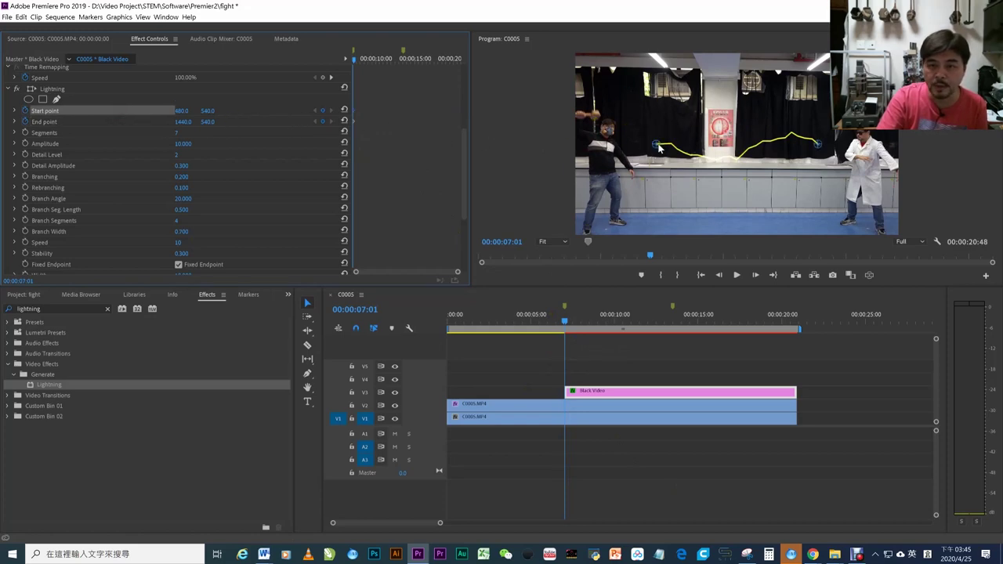
drag(658, 147, 597, 115)
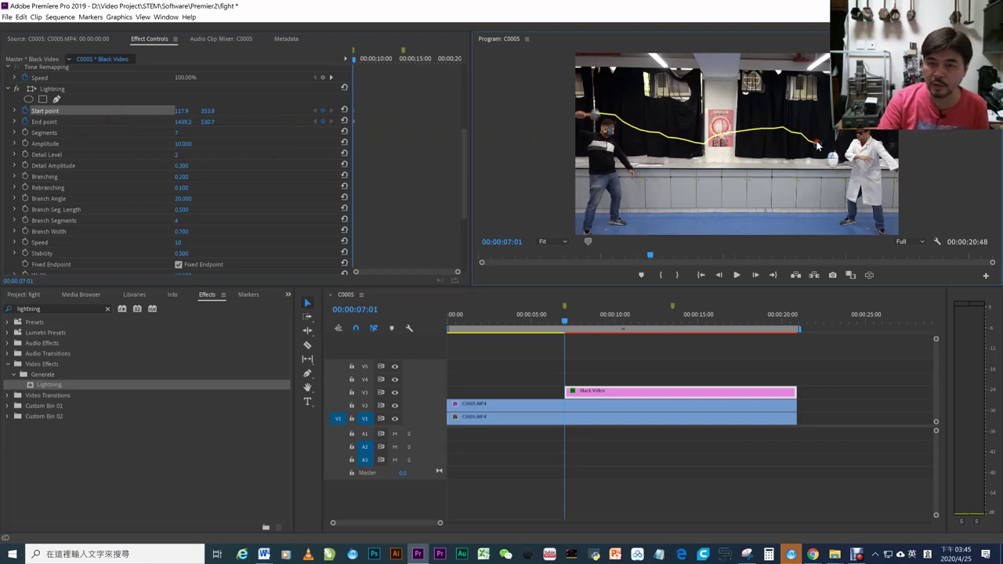
mouse_move(817, 145)
mouse_down()
mouse_move(598, 40)
mouse_move(622, 41)
mouse_up()
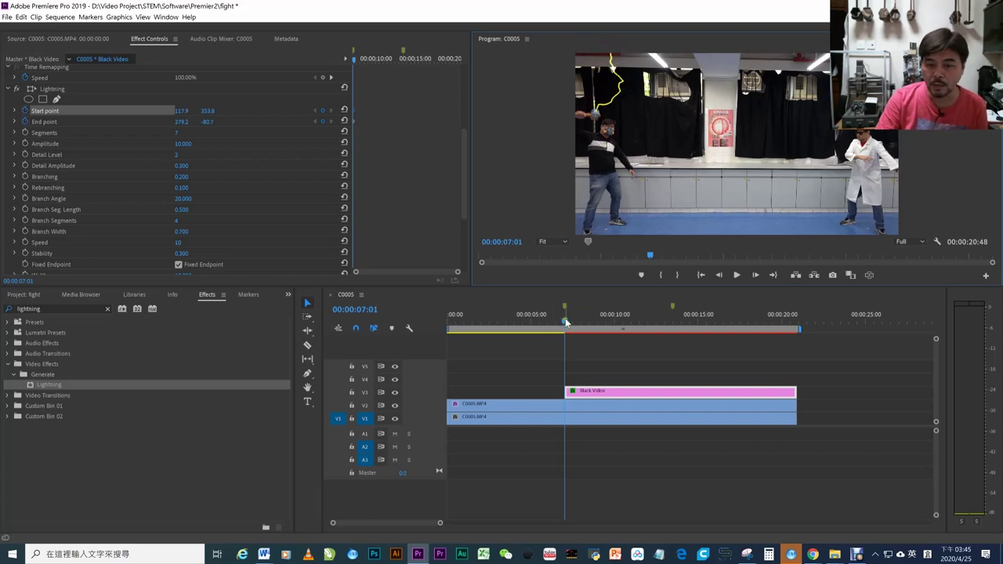
Keyframe the Lightning start point to follow the moving hand around 00:00:07:20.
drag(566, 322, 572, 320)
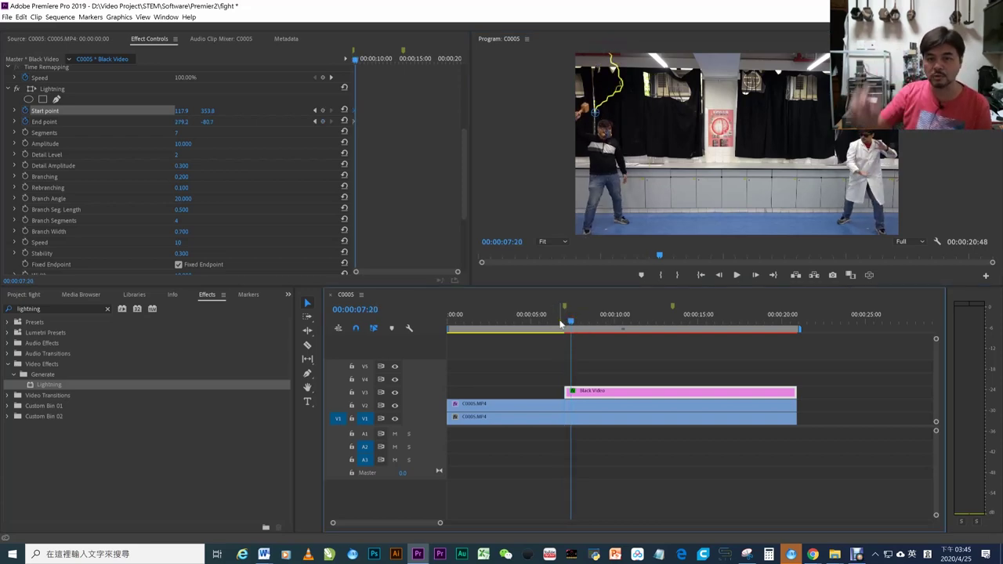
drag(595, 113, 586, 110)
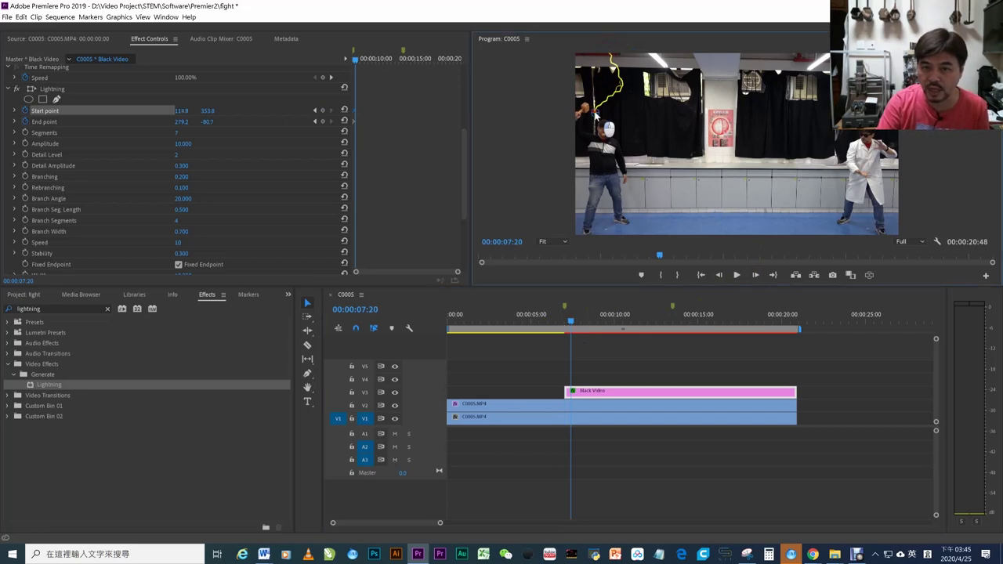
click(576, 323)
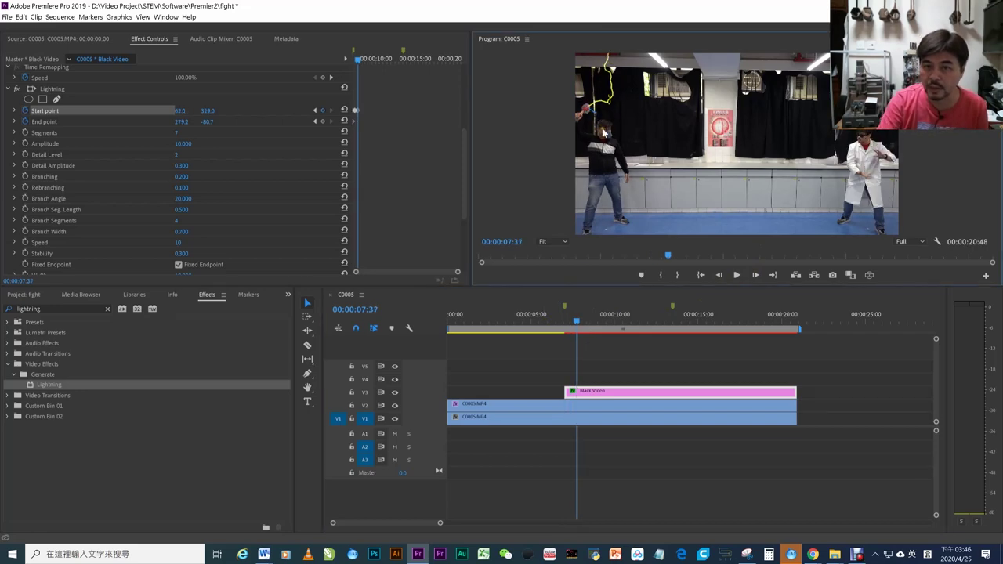
click(584, 322)
Keyframe the Lightning start onto the left performer's hand from 00:00:09:20 through 00:00:13:16.
click(605, 322)
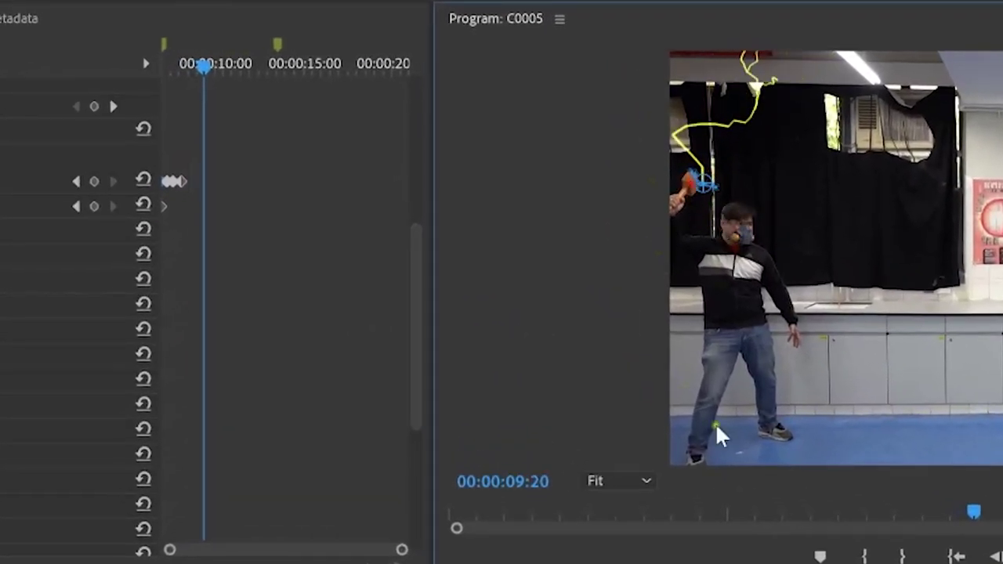
mouse_move(704, 185)
mouse_down()
mouse_move(679, 190)
mouse_move(701, 179)
mouse_move(673, 210)
mouse_move(707, 226)
mouse_move(886, 252)
mouse_move(783, 218)
mouse_up()
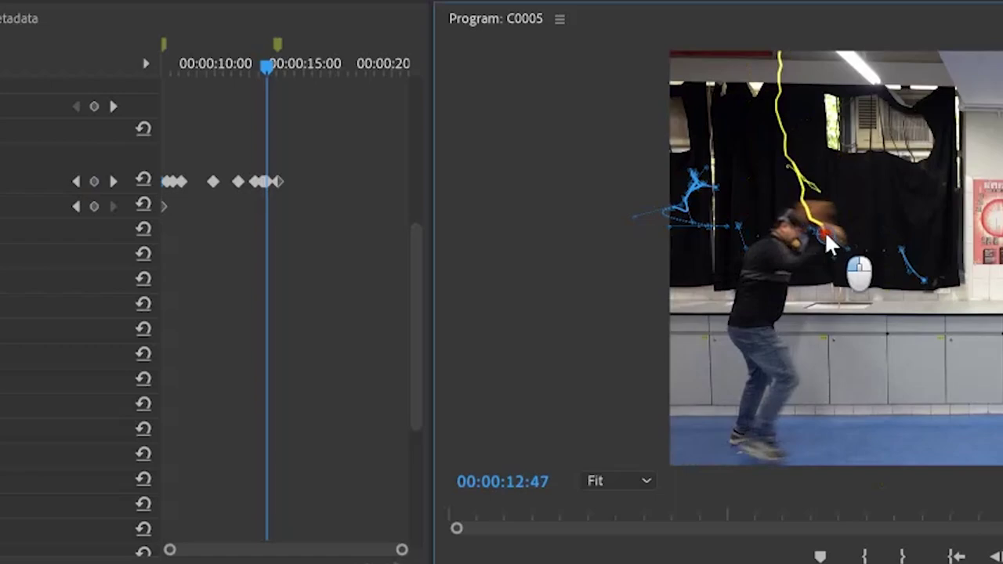
key(Right)
key(Right)
key(Right)
key(Right)
key(Right)
key(Right)
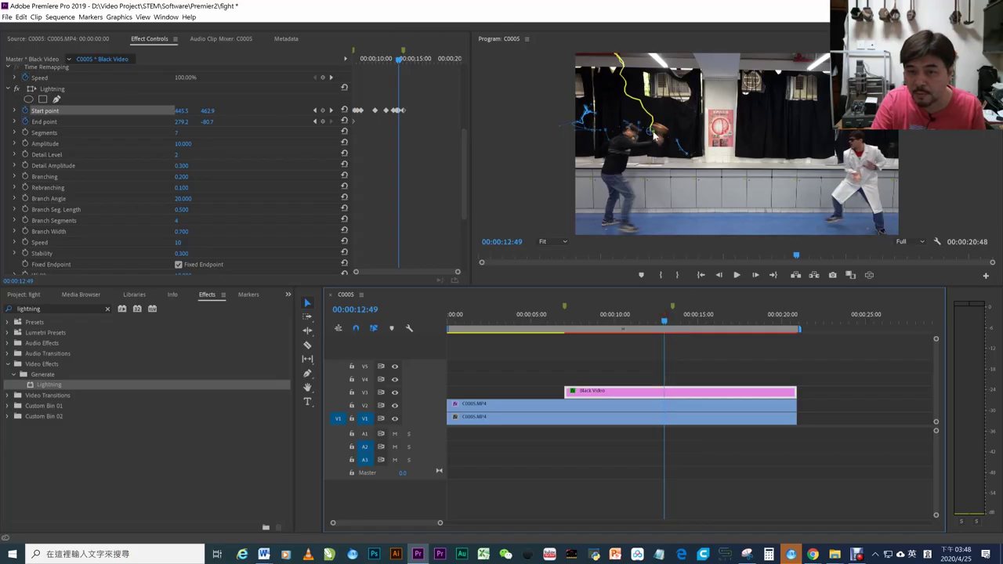
drag(655, 134, 660, 131)
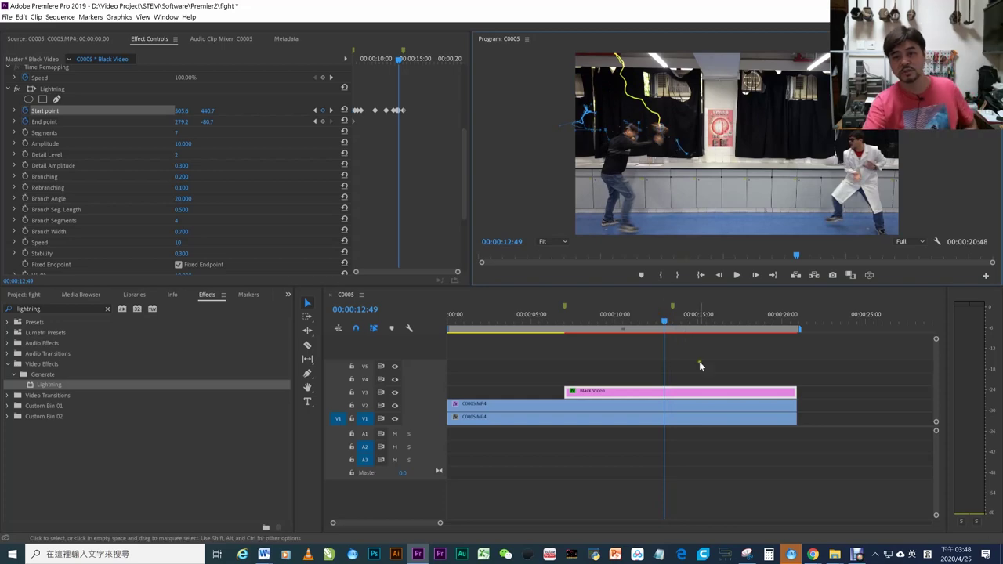
click(573, 323)
drag(576, 327, 669, 323)
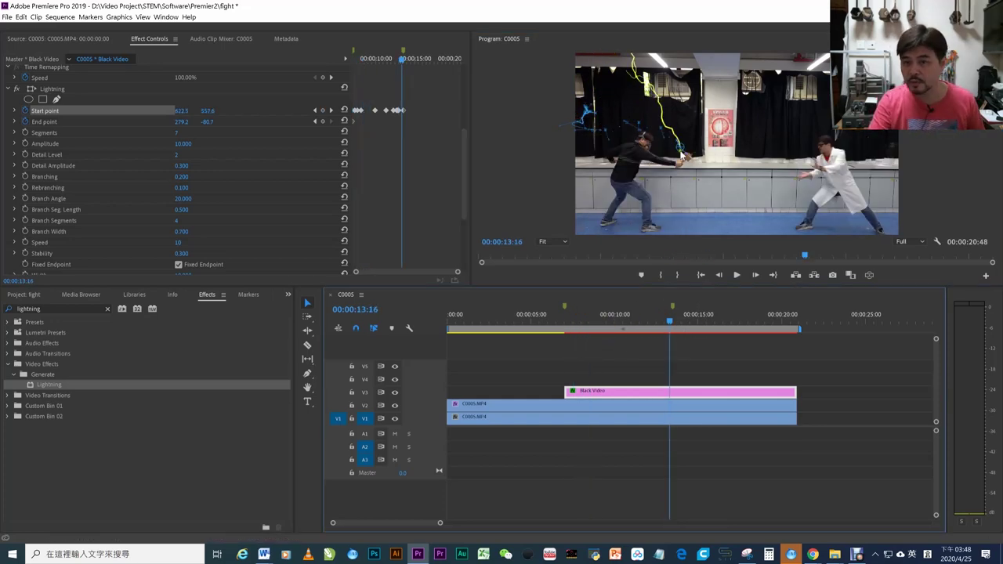
drag(690, 161, 688, 160)
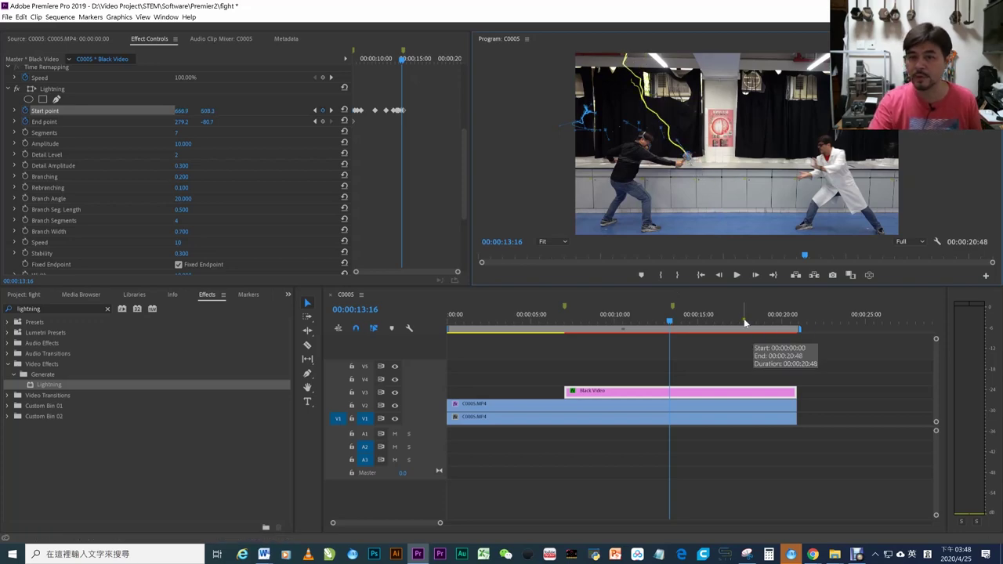
key(Left)
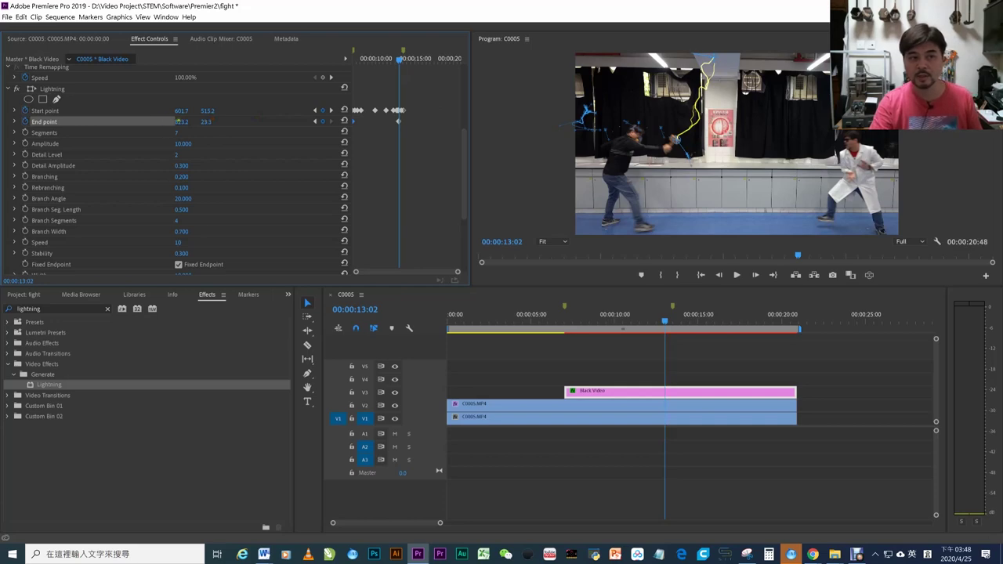
Around 00:00:14, bring the Lightning end down to mid-frame toward the right performer.
drag(669, 321, 690, 322)
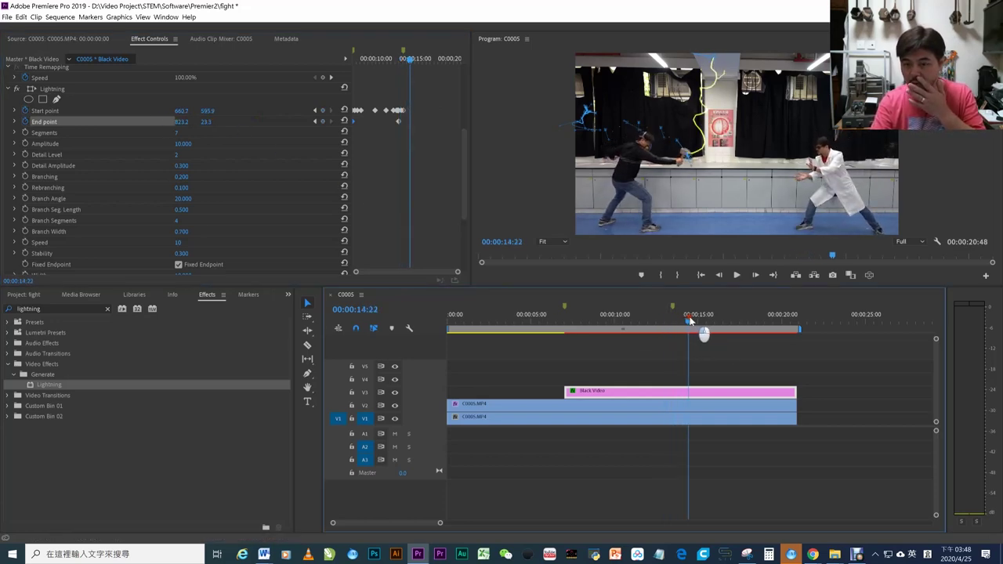
drag(689, 322, 692, 321)
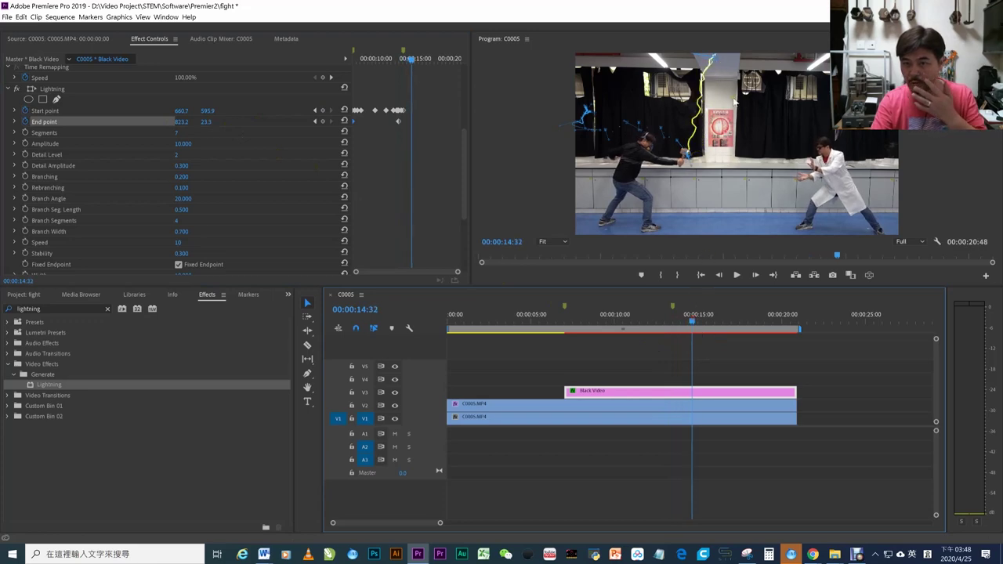
drag(713, 58, 754, 179)
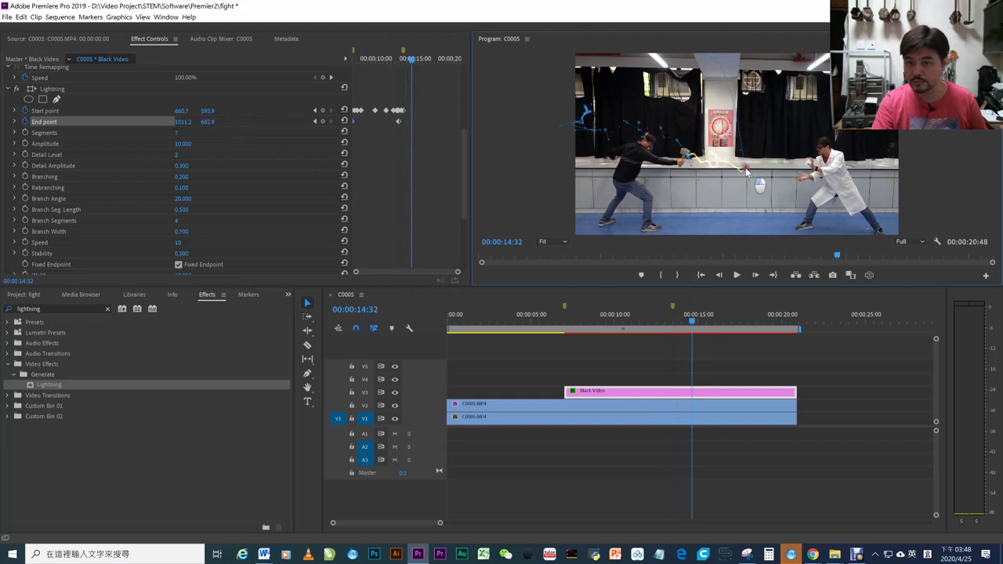
drag(667, 319, 630, 319)
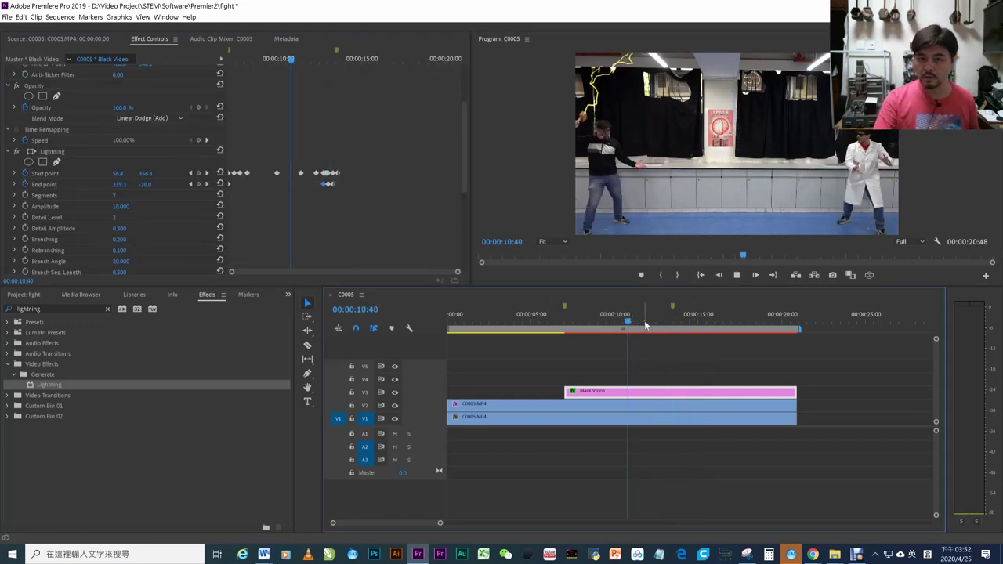
Import Energy ball vfx.mp4 into the fight bin and load it for preview.
key(space)
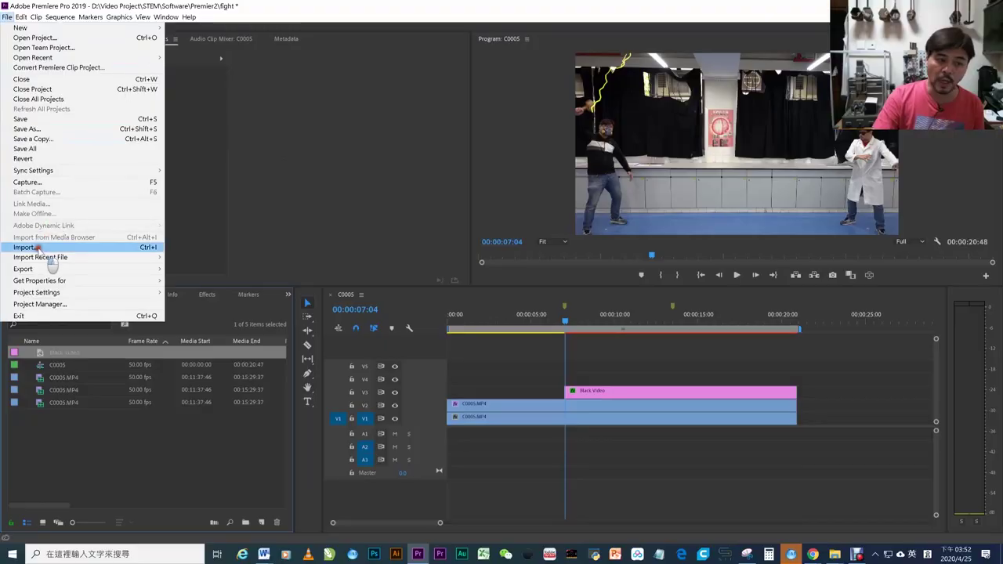
click(47, 252)
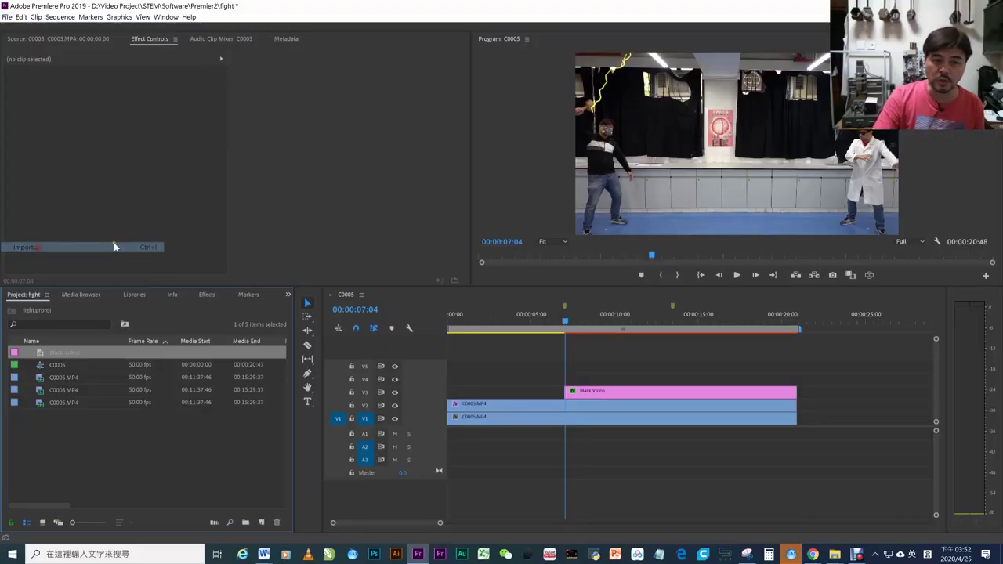
double_click(309, 200)
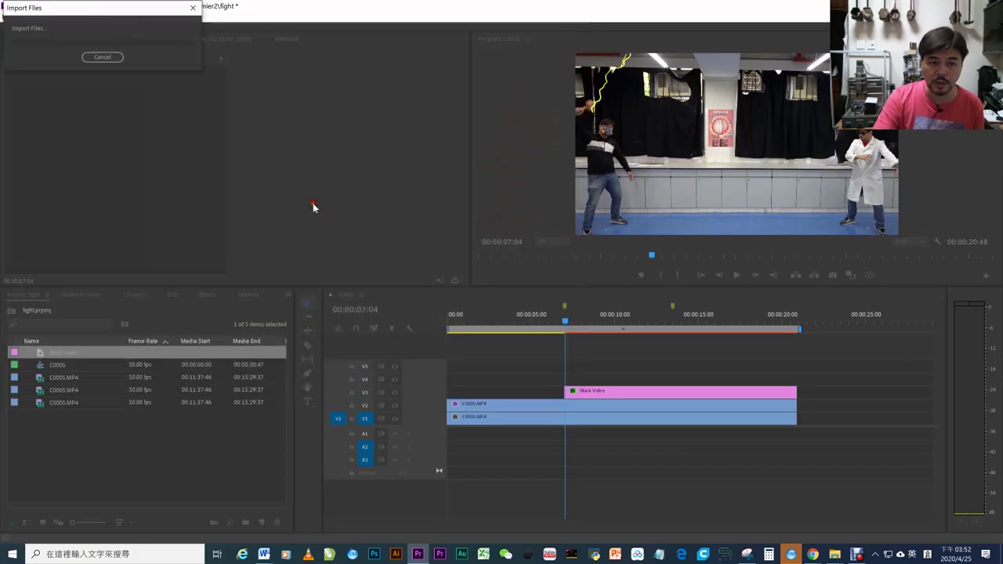
double_click(38, 367)
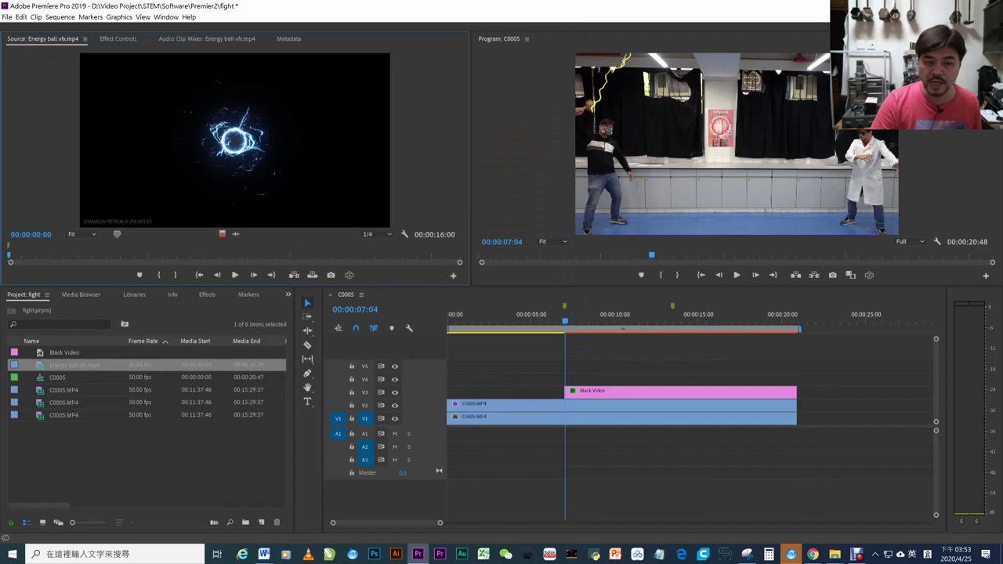
Place Energy ball vfx.mp4 on track V4 starting at the 7-second playhead.
drag(525, 314, 571, 379)
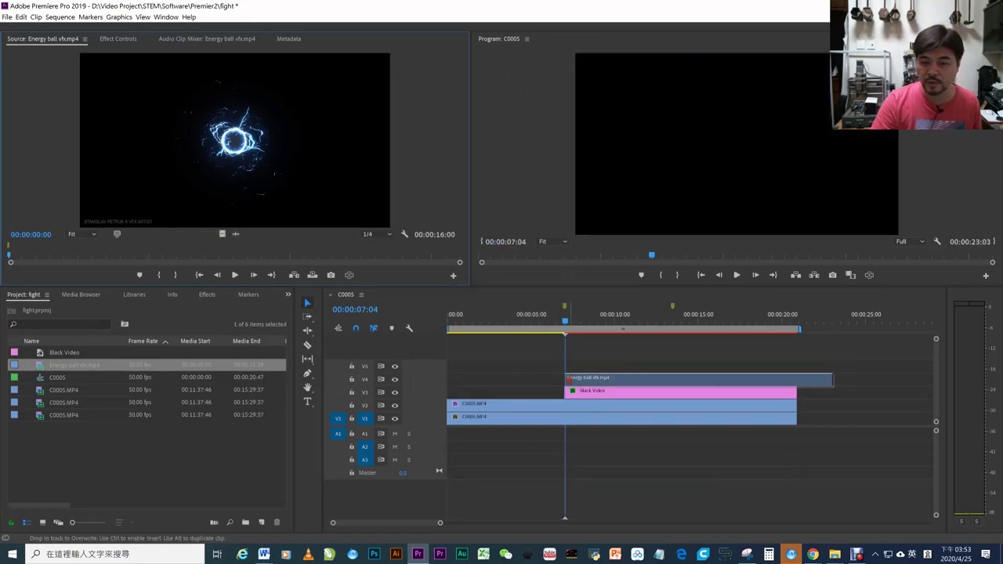
click(703, 314)
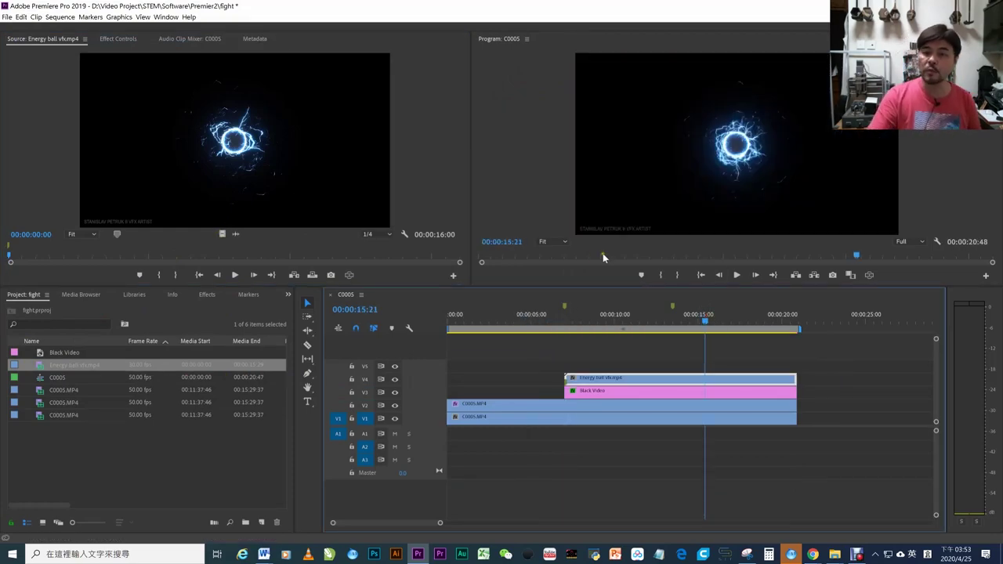
Set the energy ball clip's Opacity blend mode to Linear Dodge (Add).
double_click(696, 379)
click(174, 39)
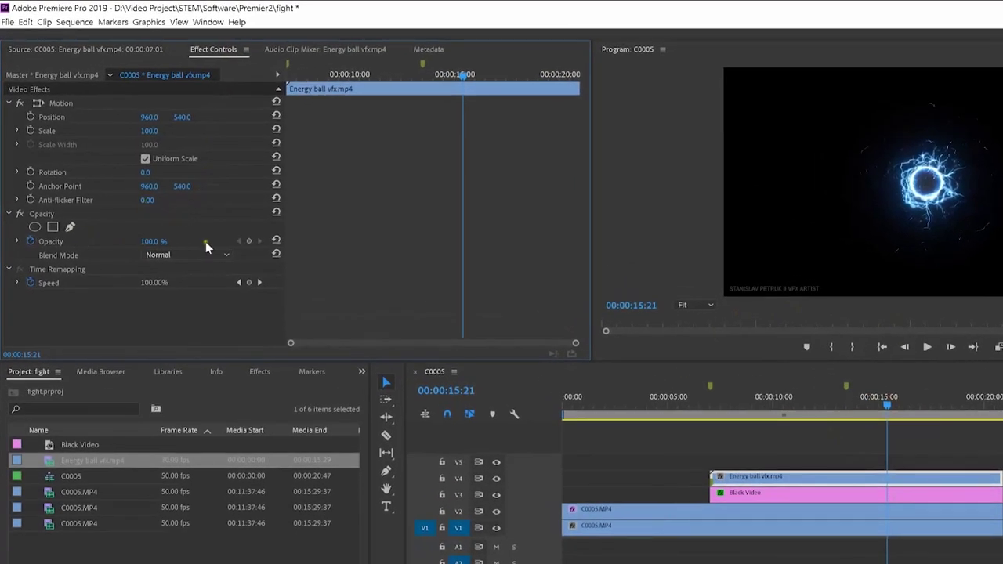
click(214, 255)
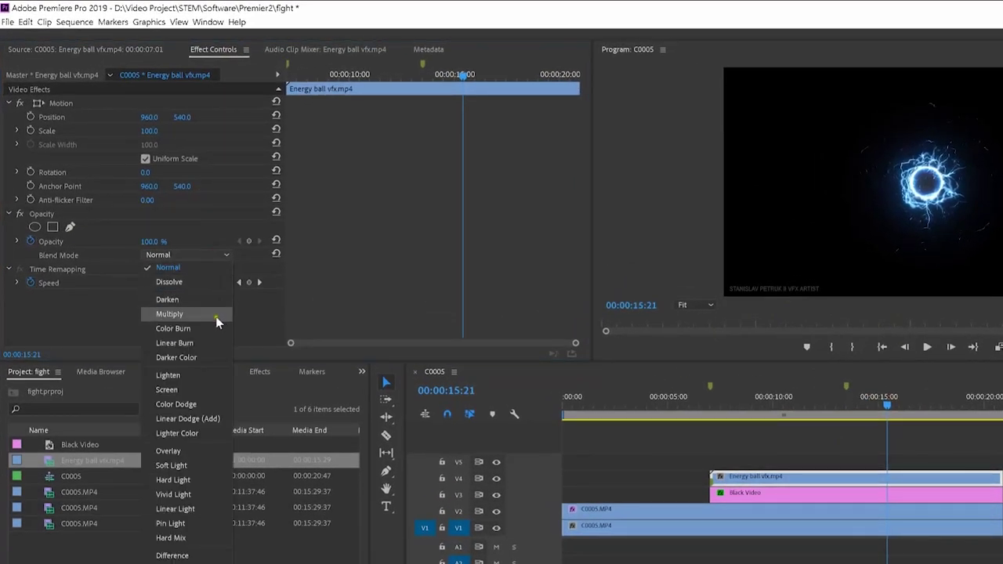
click(207, 417)
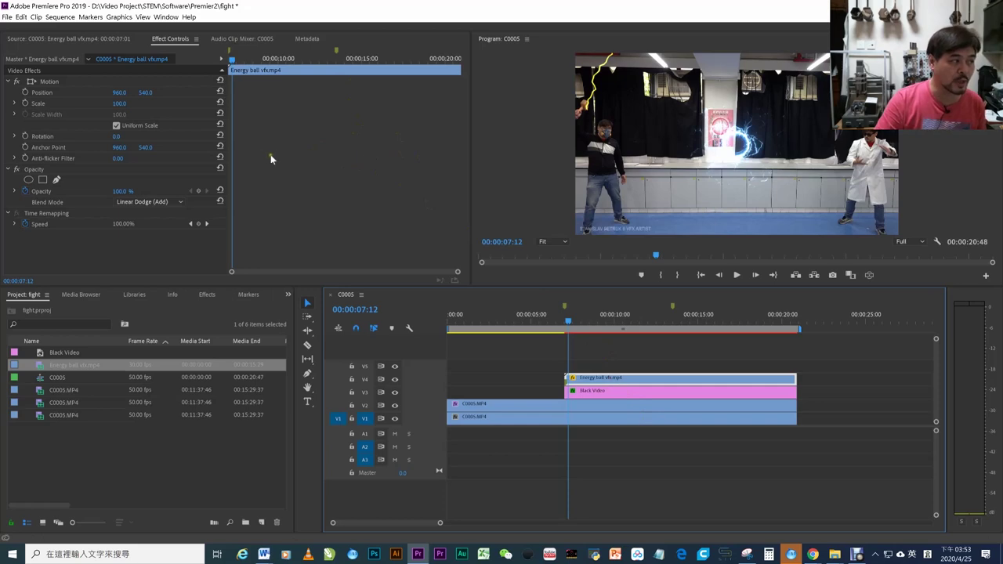
Add an elliptical Mask (1) to the energy ball's Opacity, then select the ball in the preview.
click(29, 180)
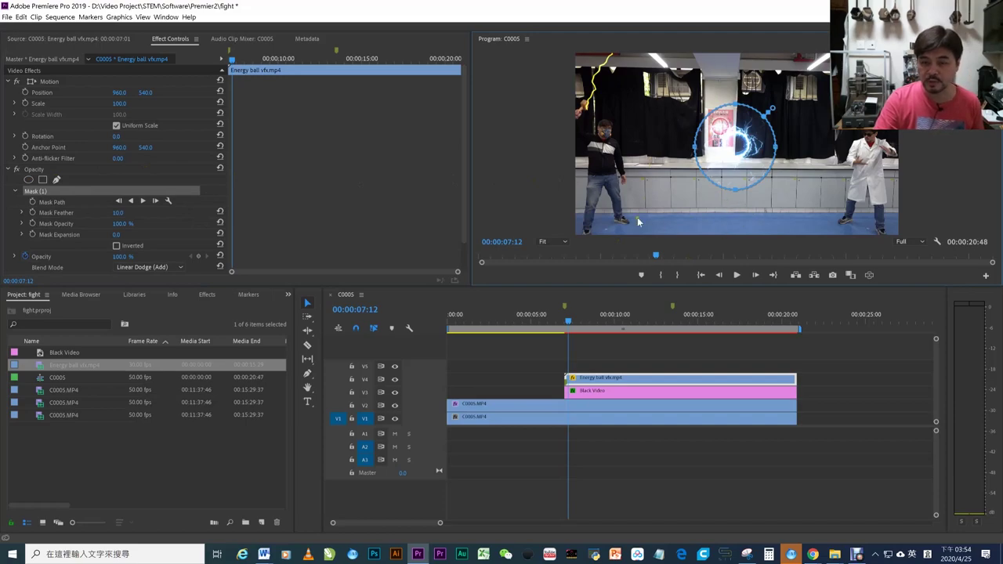
click(300, 91)
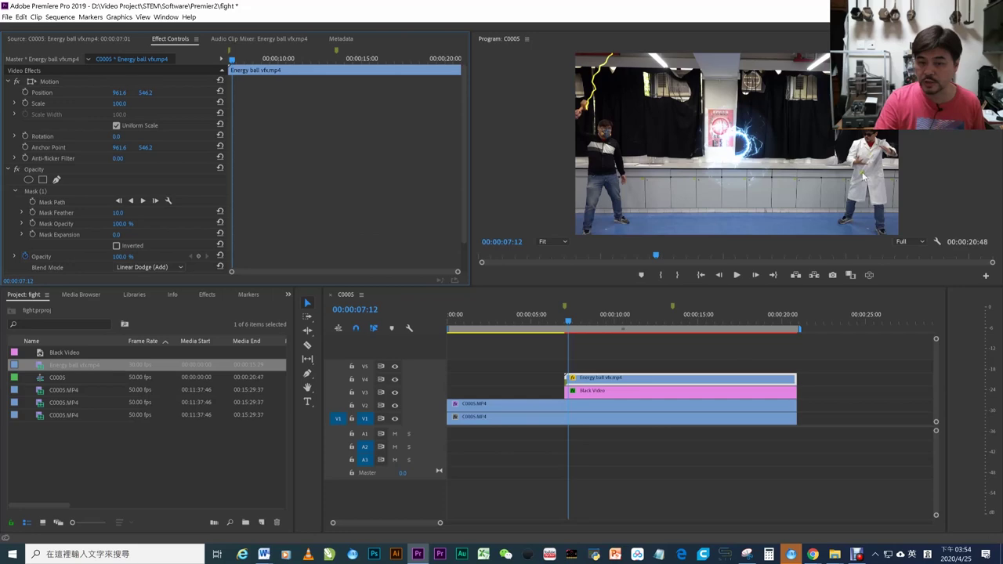
click(633, 380)
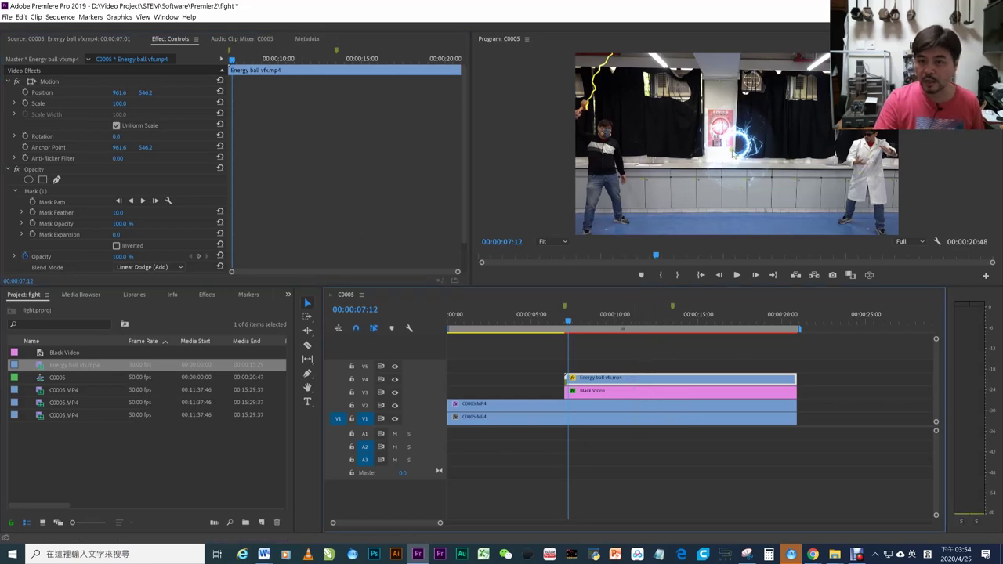
click(735, 152)
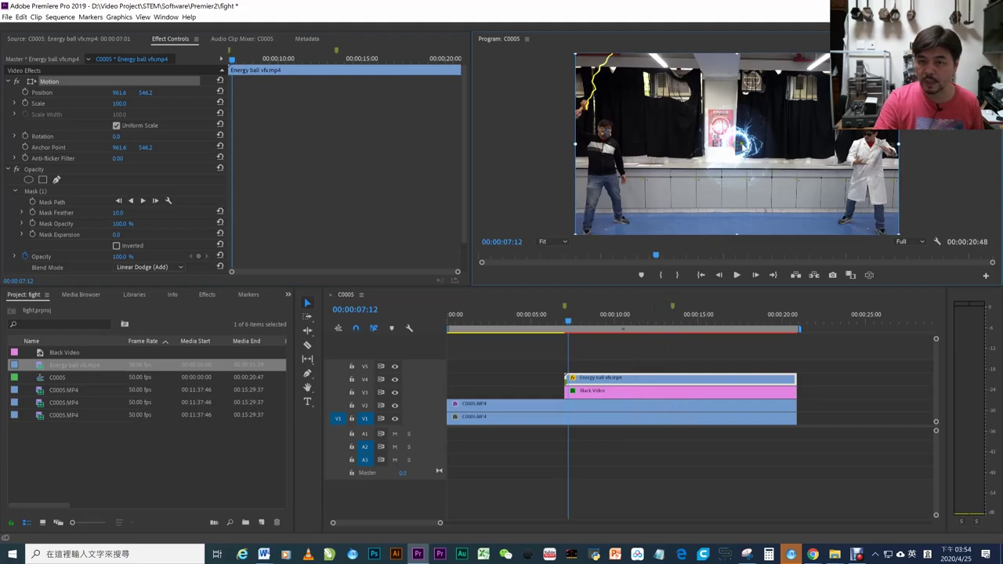
Move the energy ball to 1782.8, 629.7, scale it to 73, and return to 00:00:07:06.
mouse_move(753, 133)
mouse_down()
mouse_move(863, 139)
mouse_move(903, 156)
mouse_up()
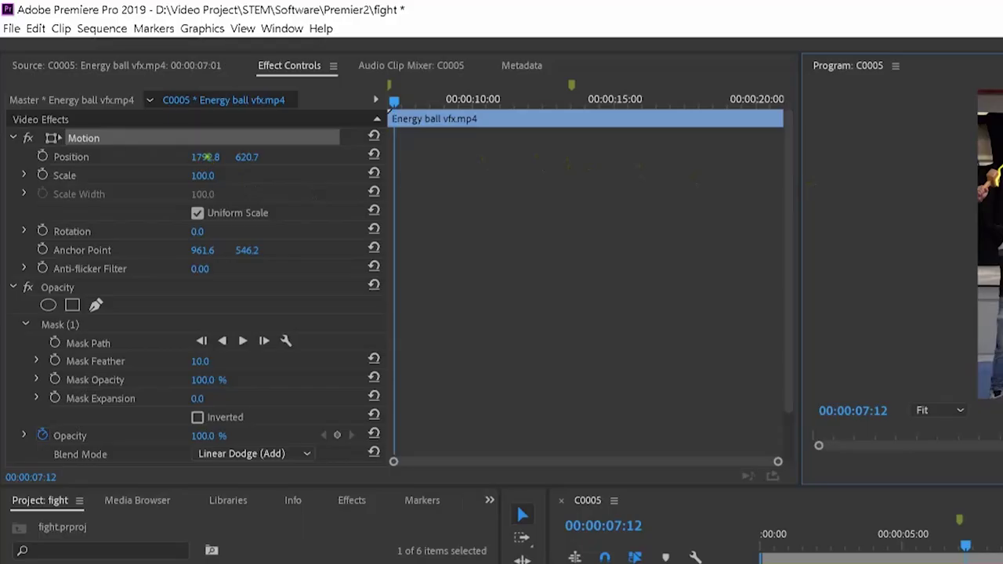
drag(204, 157, 221, 156)
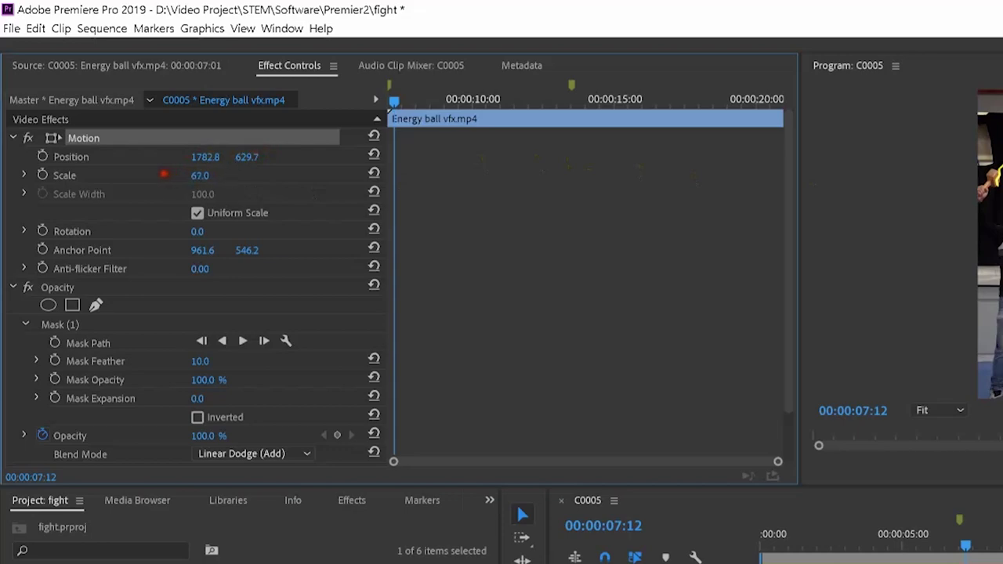
drag(163, 173, 169, 172)
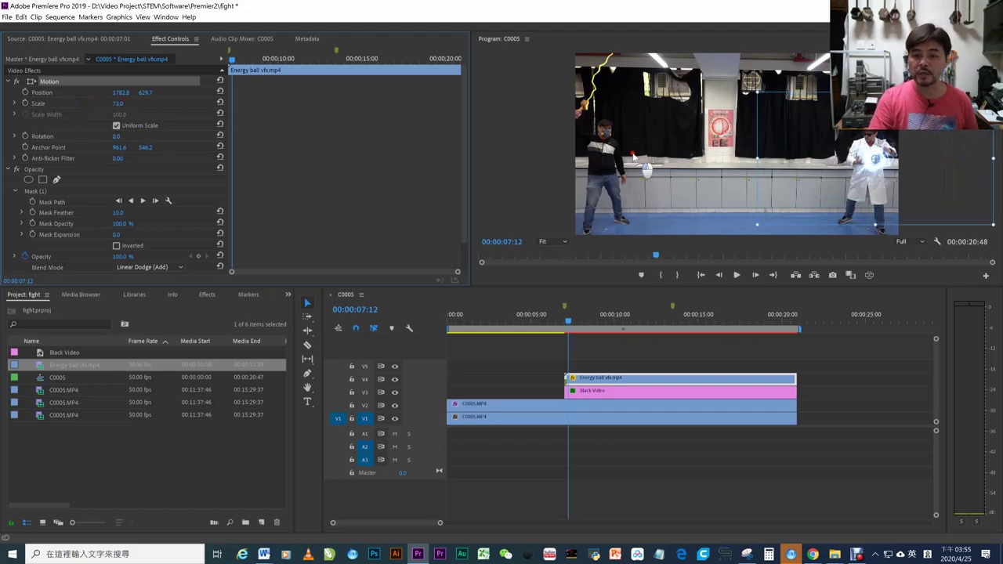
click(596, 378)
drag(570, 328, 566, 320)
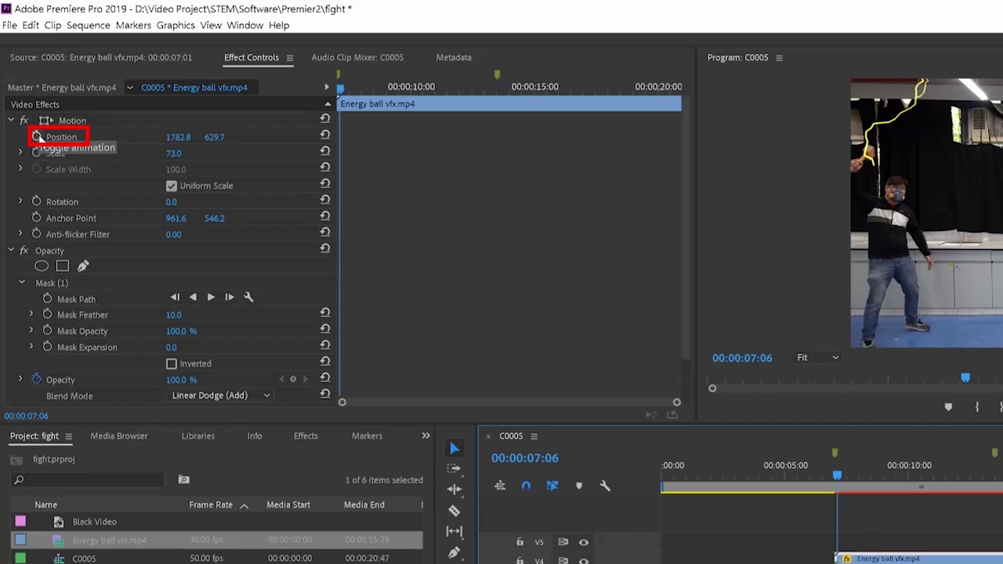
Enable Position keyframing and place the energy ball on the performer's hands through 13:41.
click(37, 136)
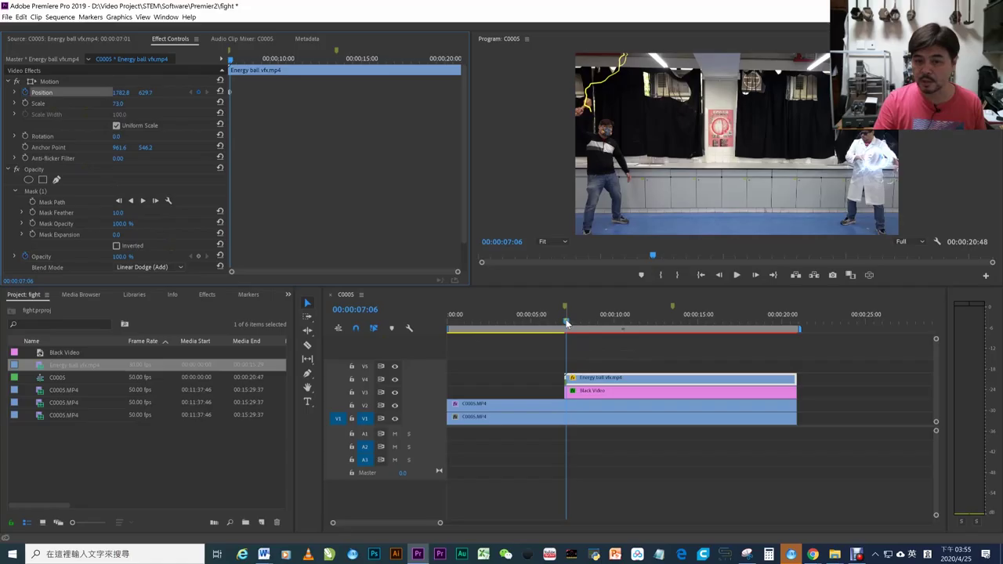
drag(566, 320, 593, 317)
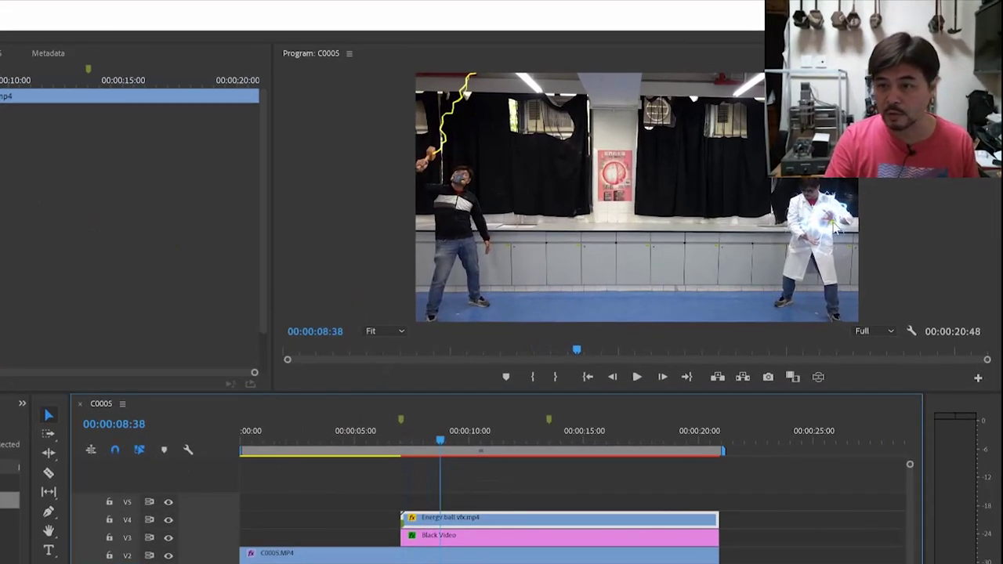
click(848, 248)
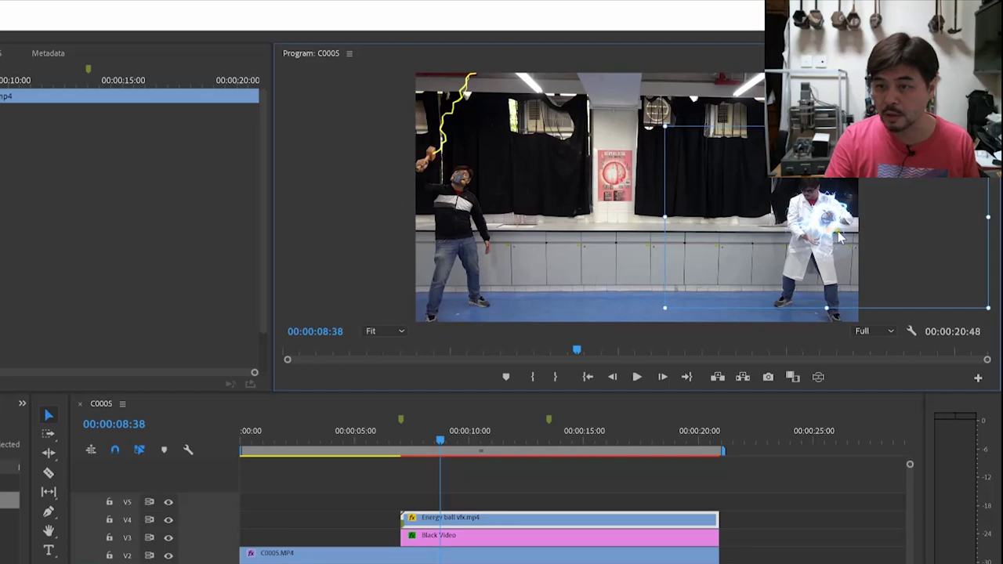
drag(832, 240, 829, 250)
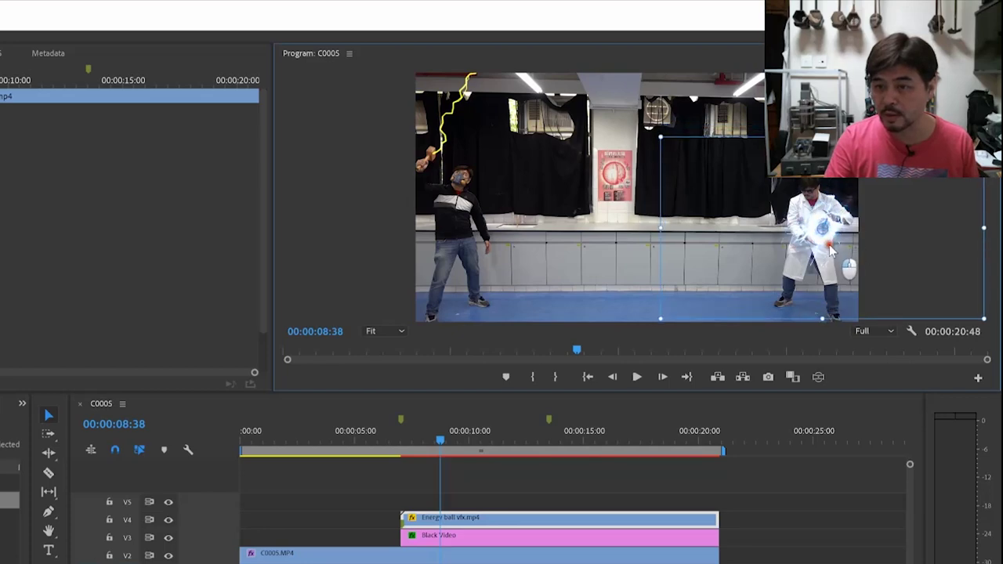
drag(473, 448, 537, 448)
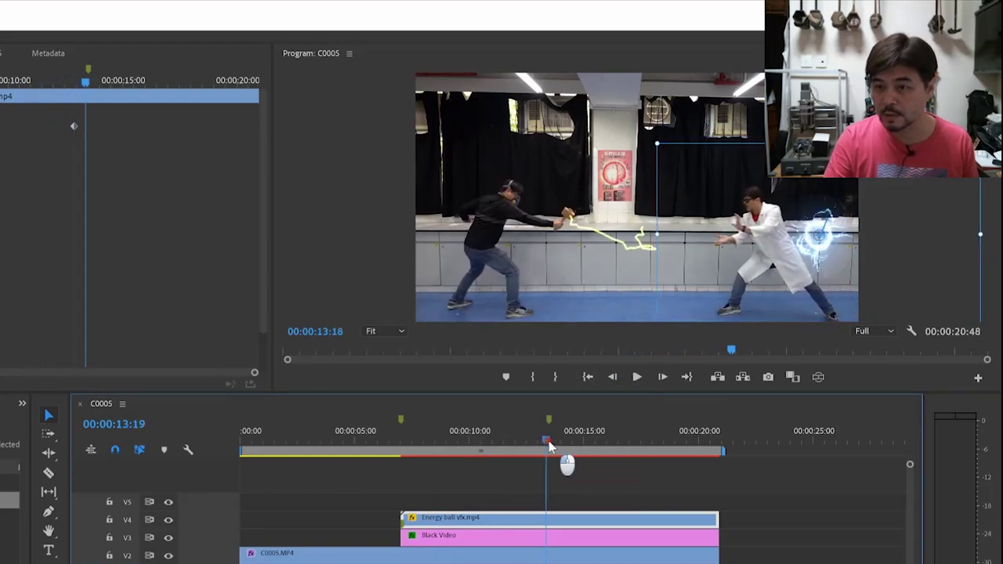
drag(537, 448, 559, 448)
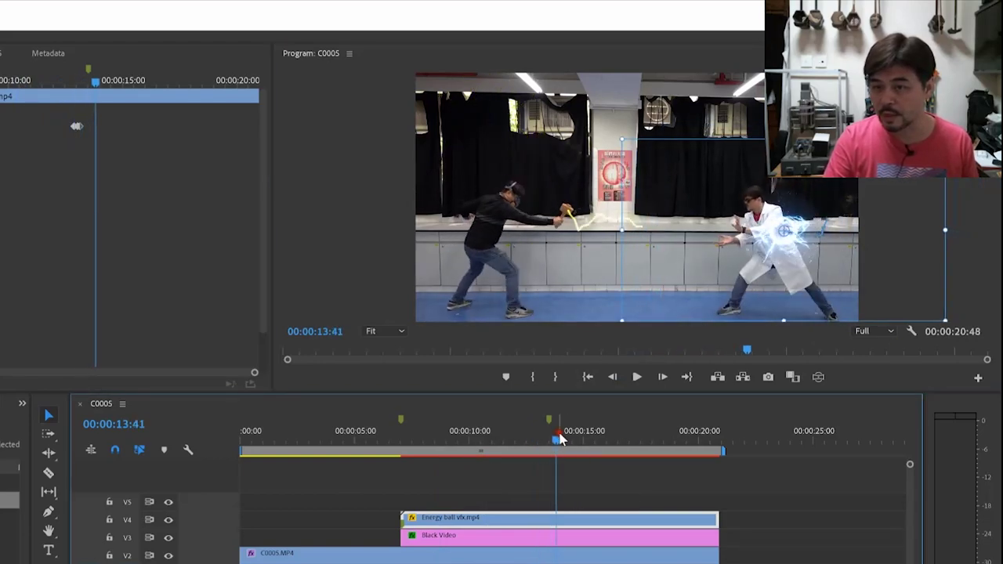
mouse_move(825, 257)
mouse_down()
mouse_move(735, 258)
mouse_move(740, 235)
mouse_up()
Keyframe the ball's position frame by frame onto the performer's hands until near 20 seconds.
click(576, 448)
click(594, 448)
drag(666, 275, 681, 275)
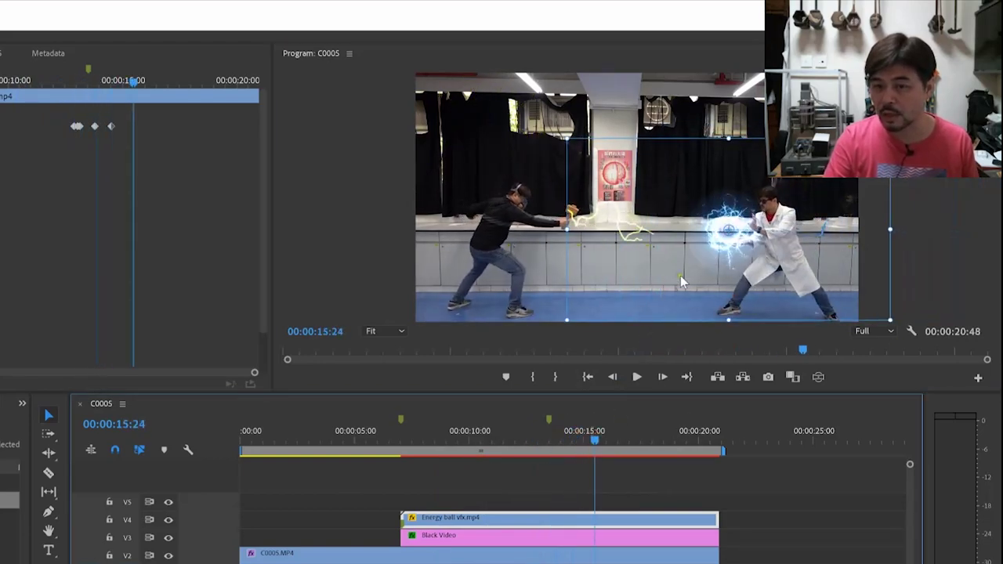
click(616, 448)
mouse_move(741, 235)
mouse_down()
mouse_move(768, 237)
mouse_move(807, 272)
mouse_up()
click(637, 448)
click(649, 448)
click(687, 448)
click(705, 448)
mouse_move(779, 239)
mouse_down()
mouse_move(744, 298)
mouse_move(732, 294)
mouse_up()
click(713, 448)
click(717, 448)
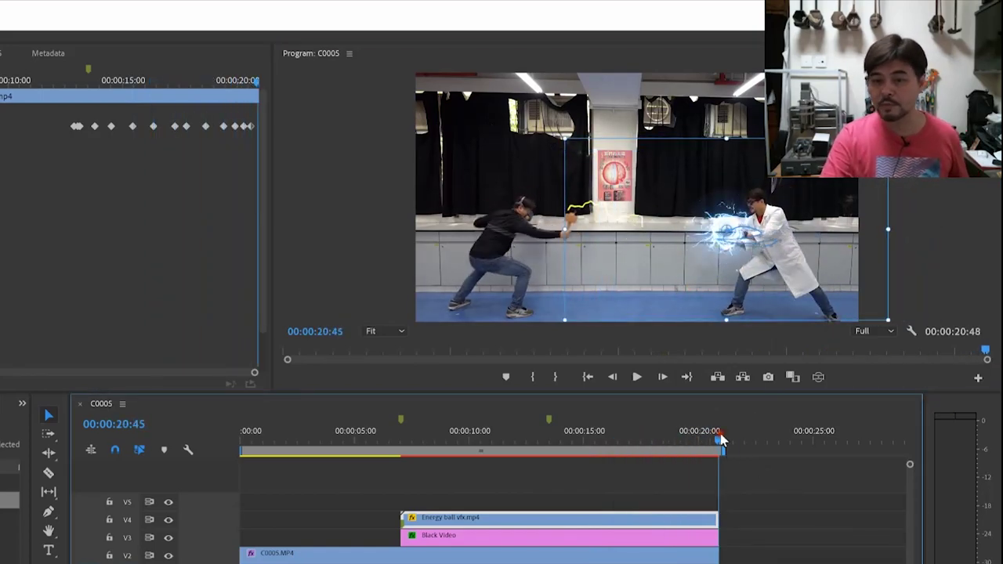
click(394, 448)
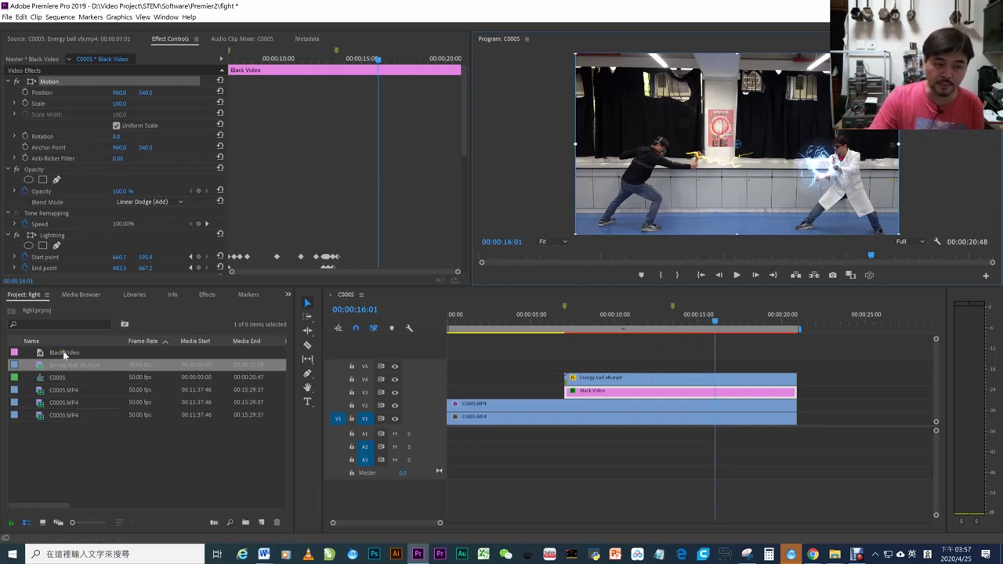
Place a second Black Video clip on V5 from 13 seconds onward, blended as Linear Dodge (Add).
drag(63, 352, 673, 364)
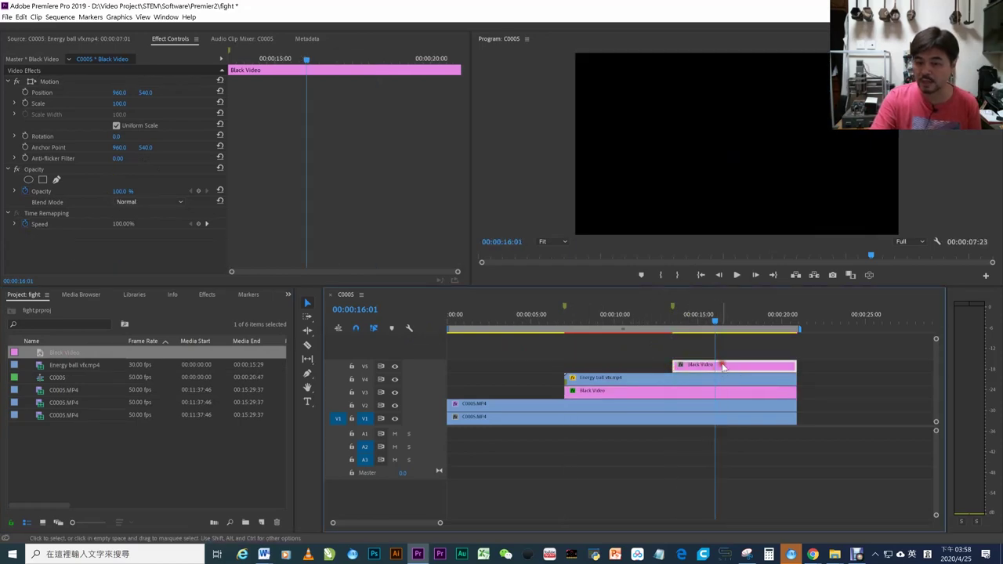
click(131, 202)
click(154, 332)
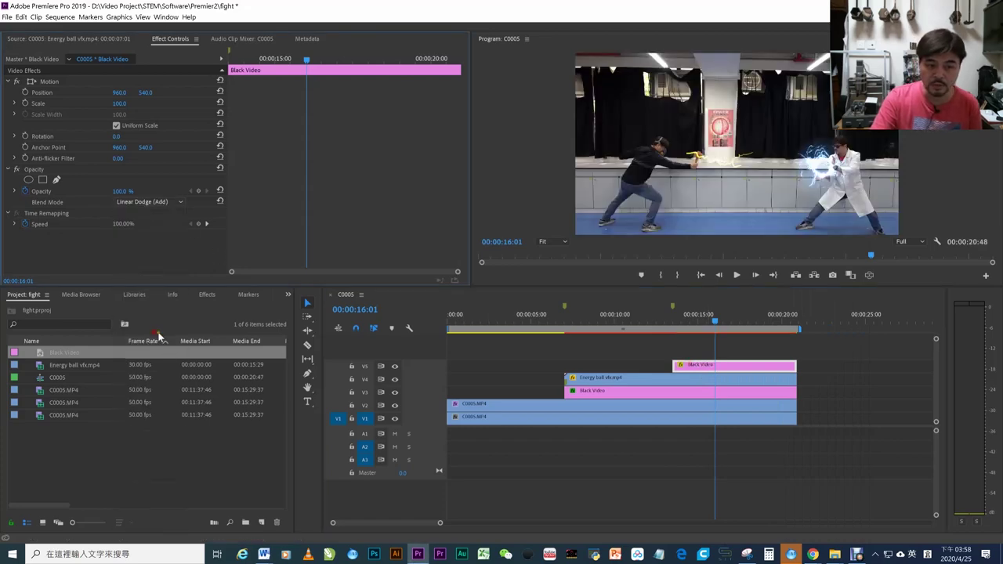
click(203, 295)
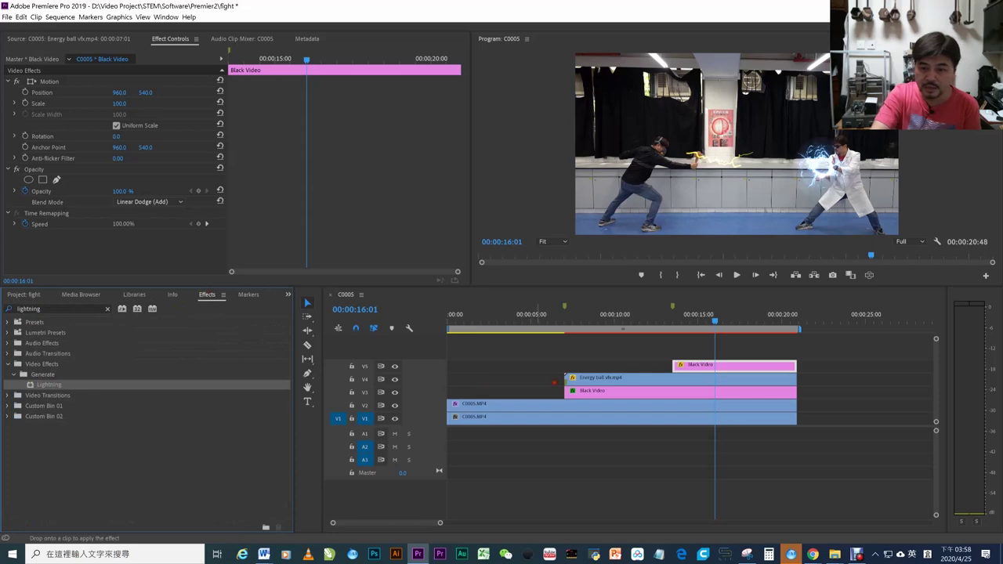
Apply Lightning to the V5 Black Video clip, keyframe its End Point, and reposition its start point.
drag(698, 365, 698, 365)
key(Up)
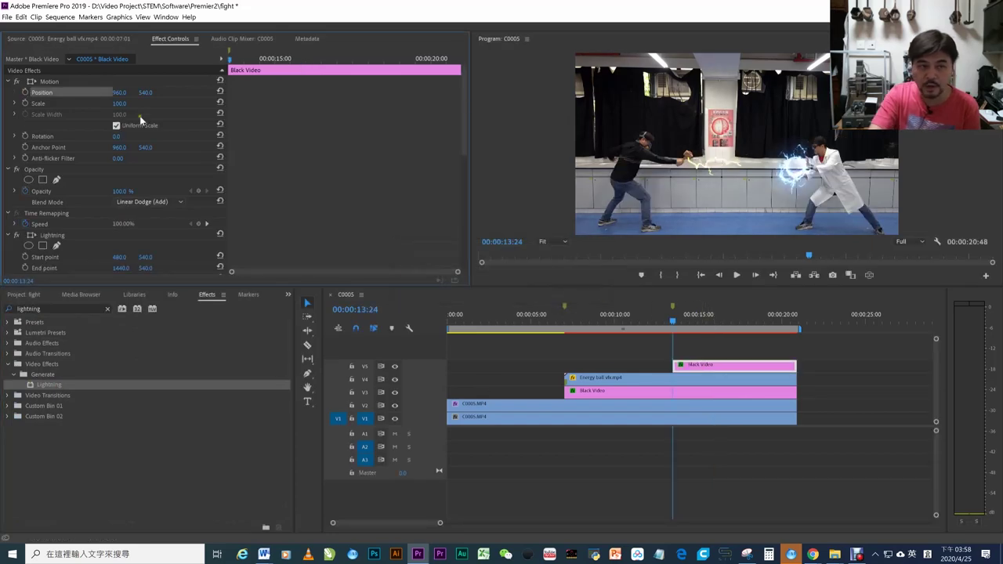
scroll(149, 117, down, 1)
scroll(156, 119, down, 1)
scroll(157, 123, down, 1)
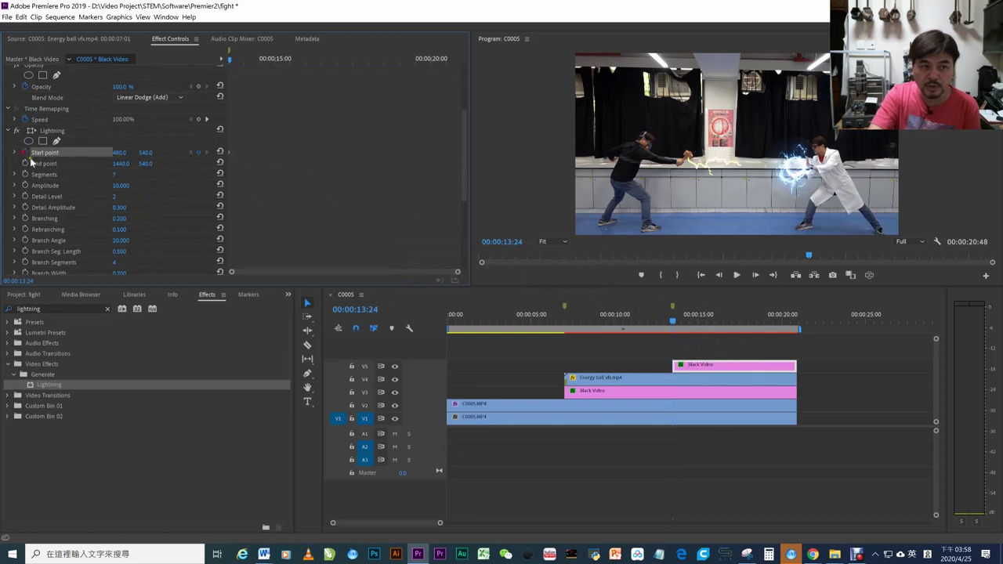
click(62, 167)
drag(656, 144, 771, 171)
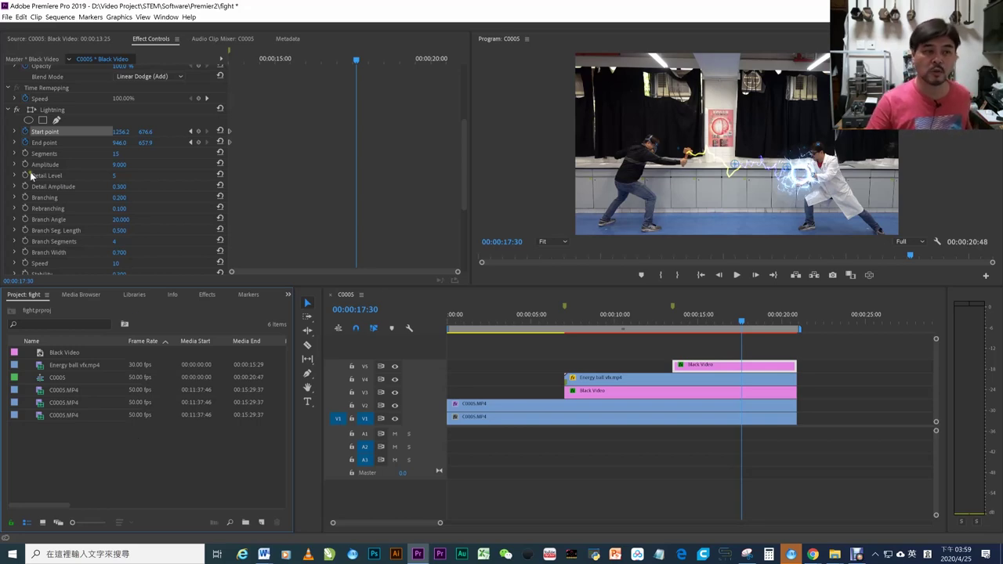
Import dragon ball.wav and electriccurrent.mp3, duplicate the electric-current clip along A2, and play back.
click(7, 17)
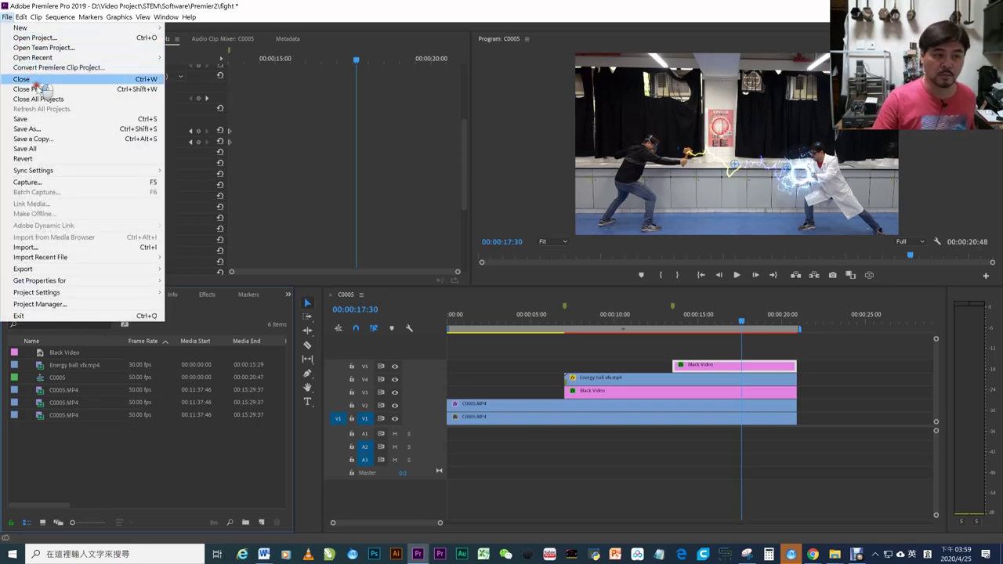
click(37, 247)
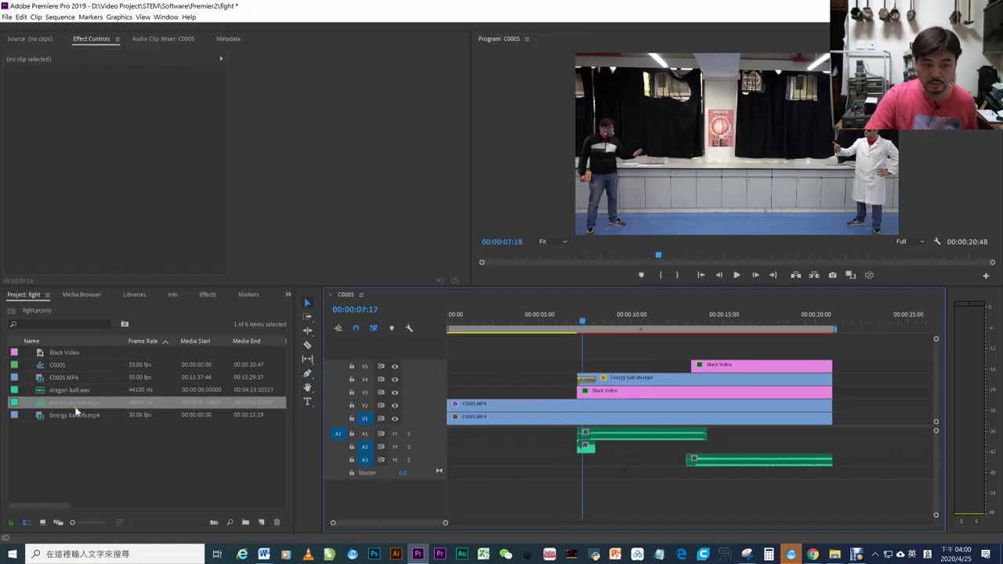
click(587, 448)
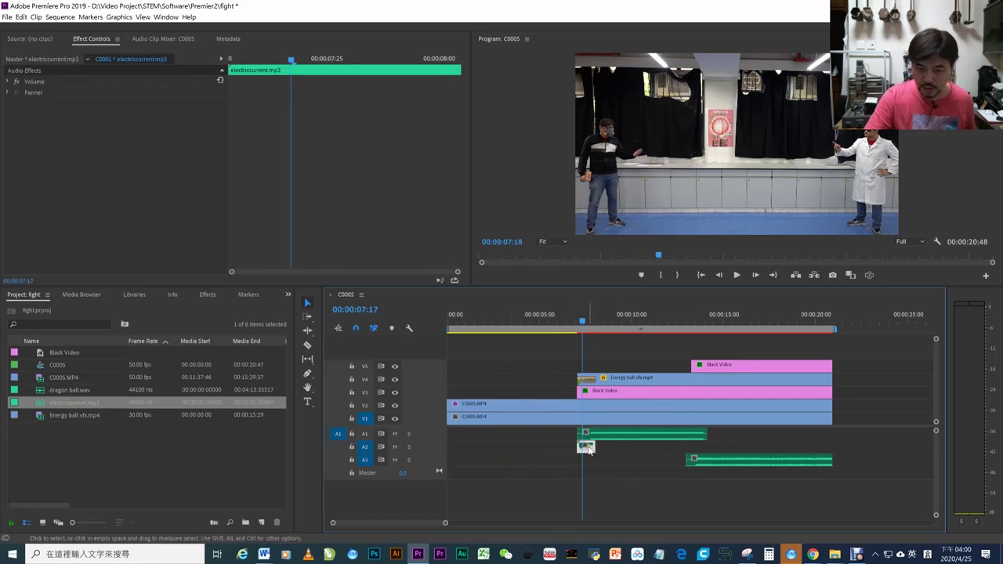
drag(589, 448, 616, 449)
key(space)
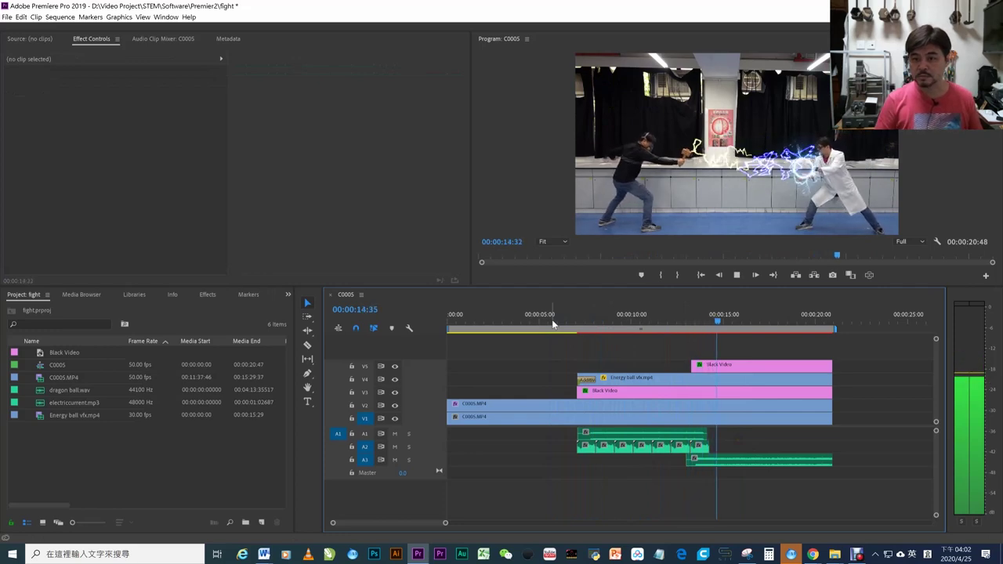
Export the C0005 sequence as an H.264 video named 'fight scene' to the desktop.
key(space)
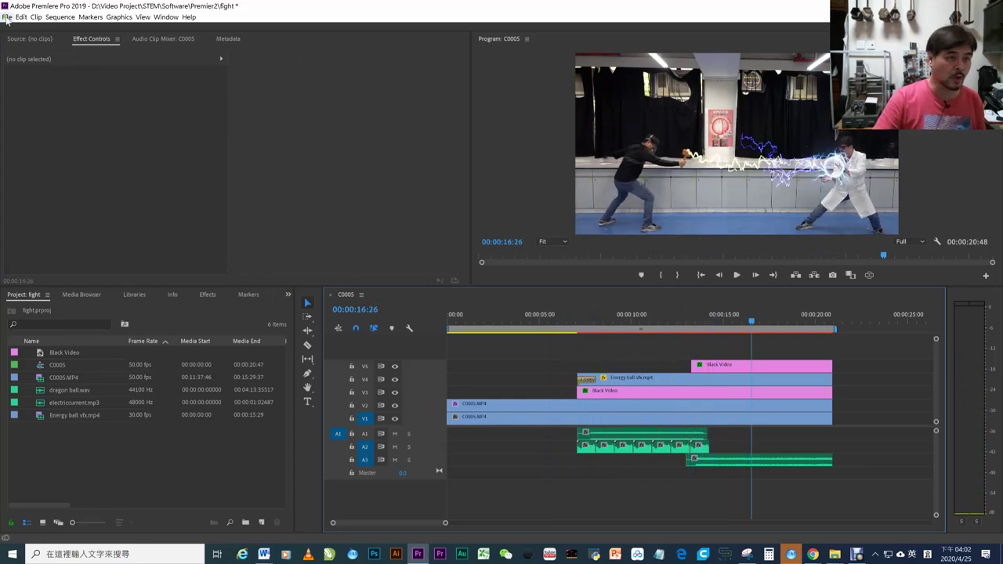
click(7, 19)
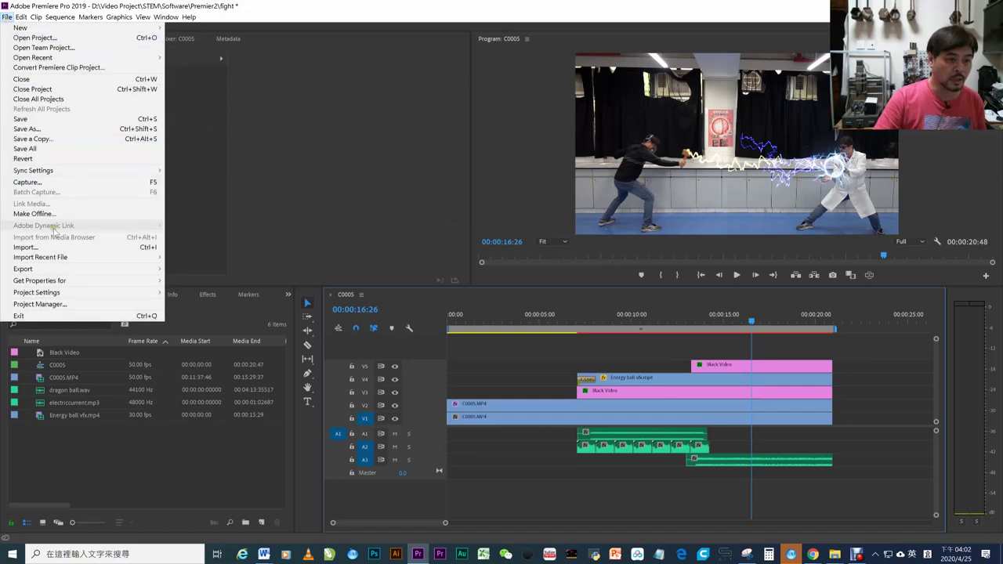
mouse_move(47, 269)
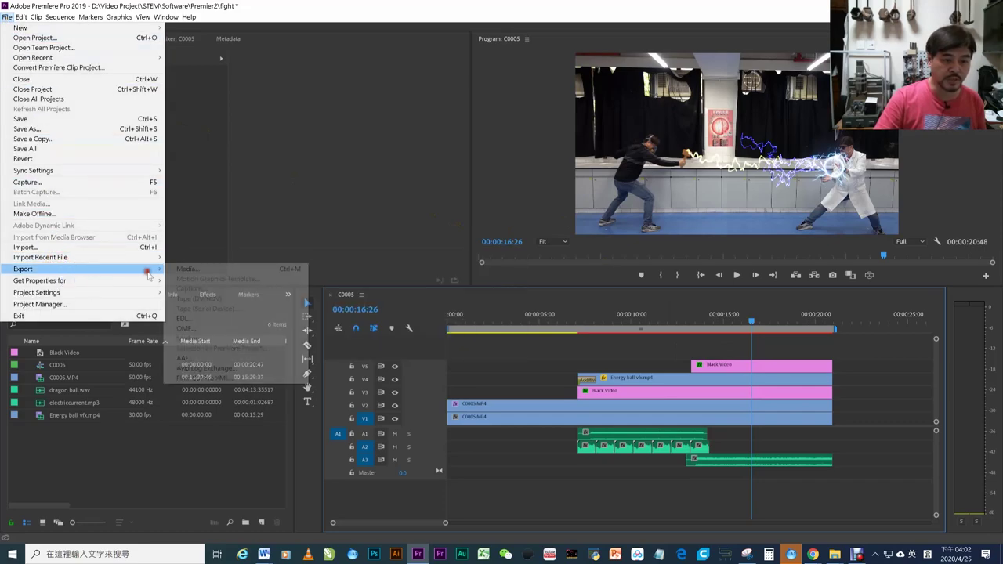
click(213, 271)
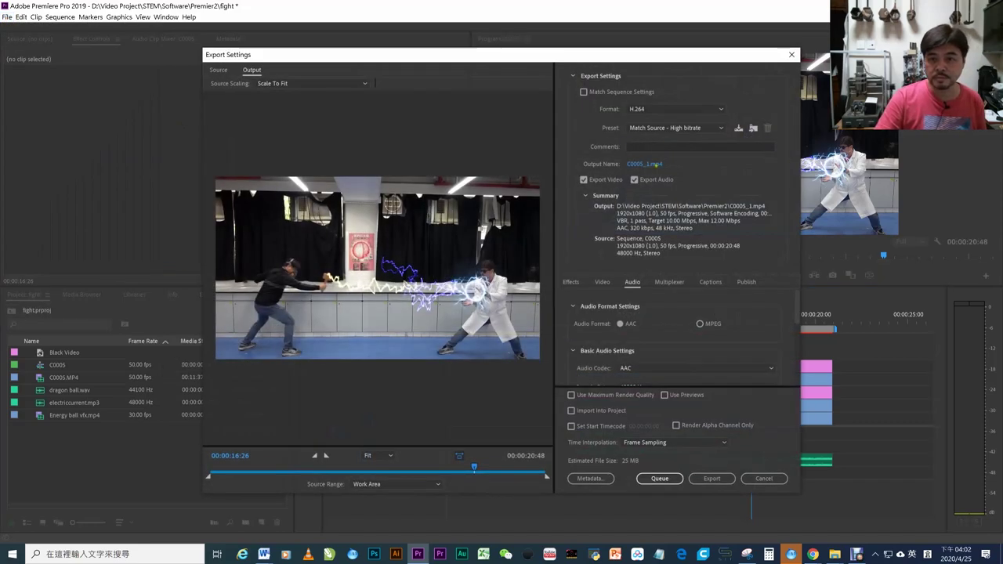
click(644, 164)
key(Return)
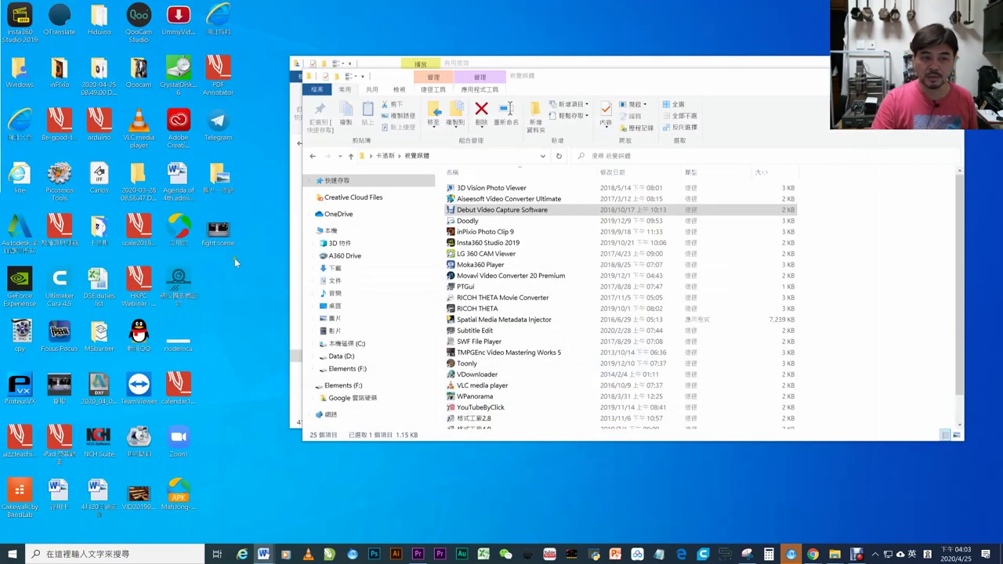
Play the exported fight scene video from the desktop in Movies & TV, full screen.
double_click(222, 243)
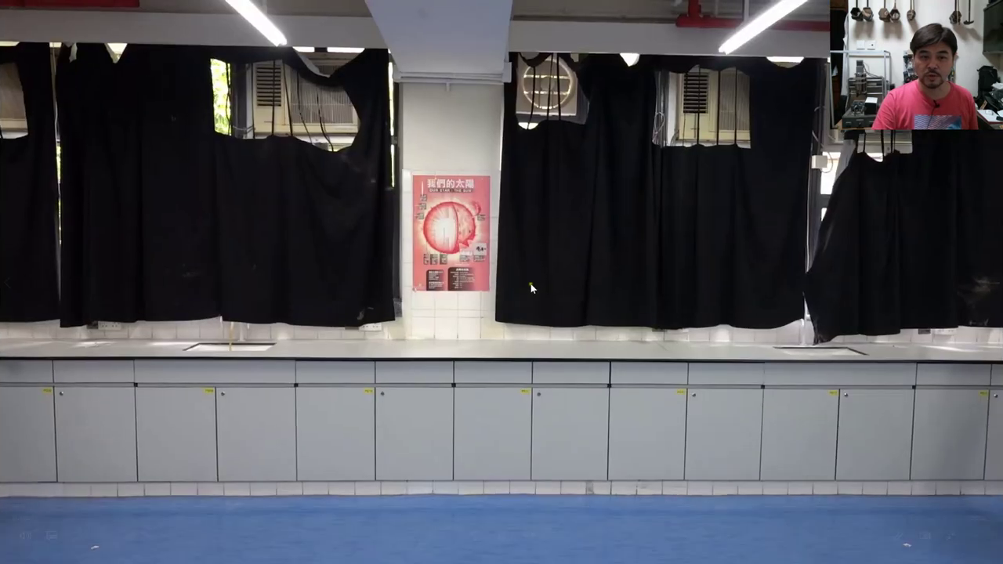